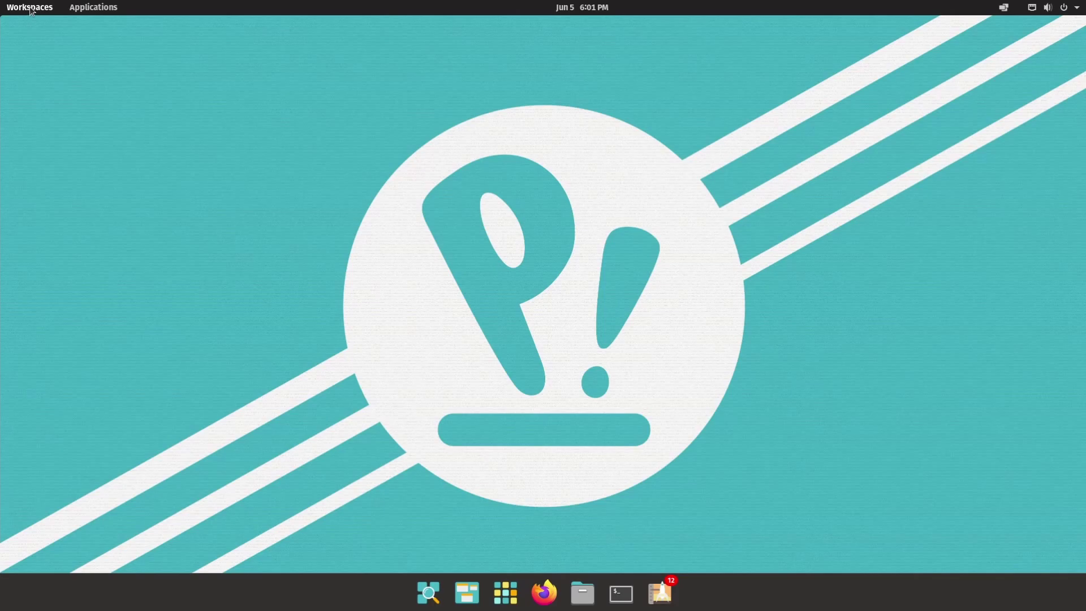
- Switch between the Workspaces overview and Applications grid, then open and close the System folder
left_click(31, 10)
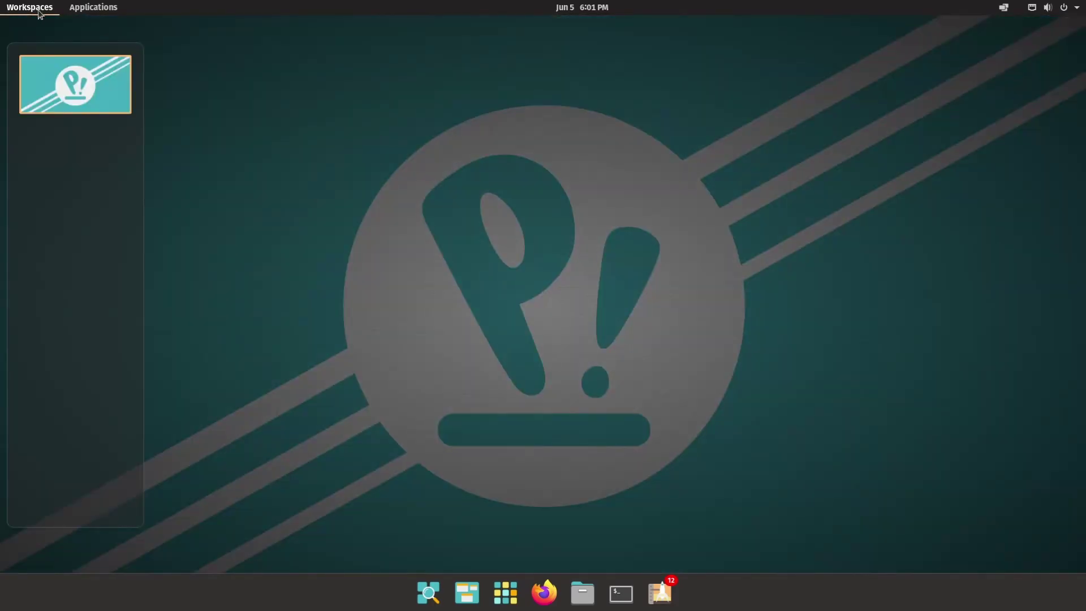
left_click(82, 11)
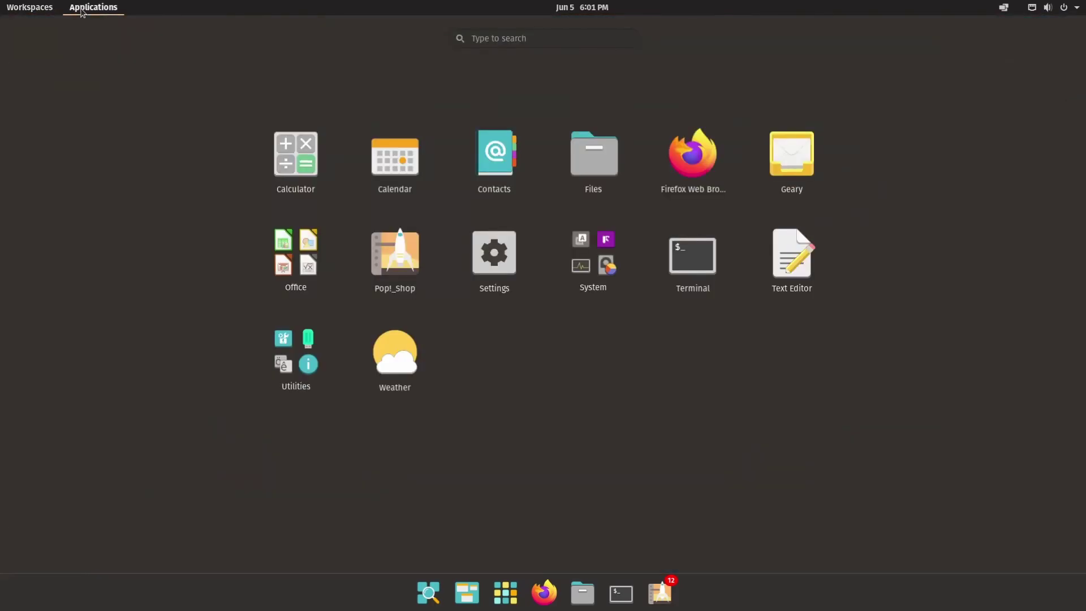
left_click(82, 11)
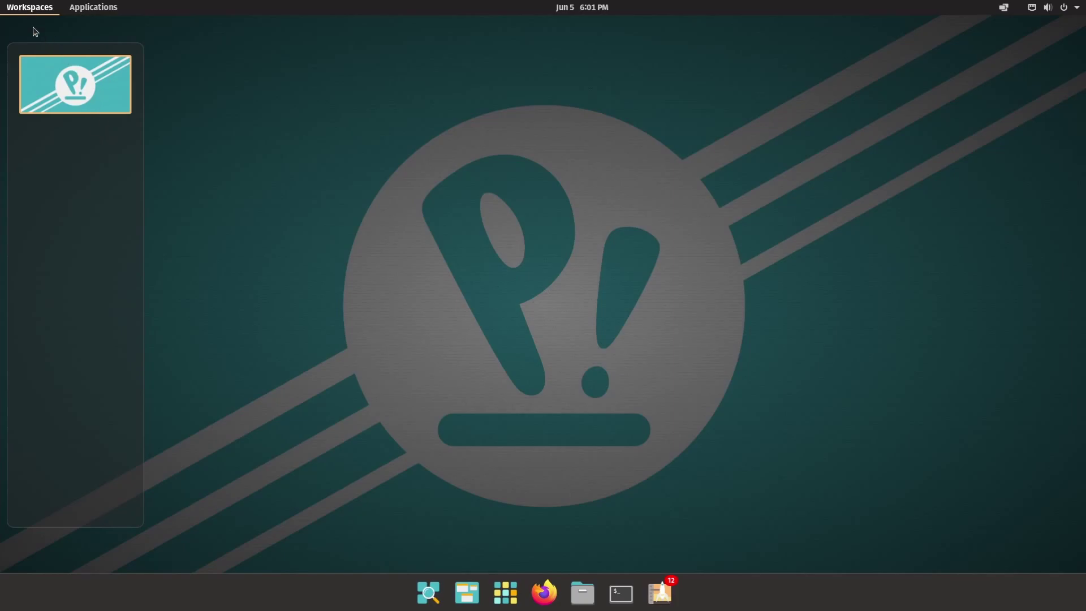
left_click(112, 6)
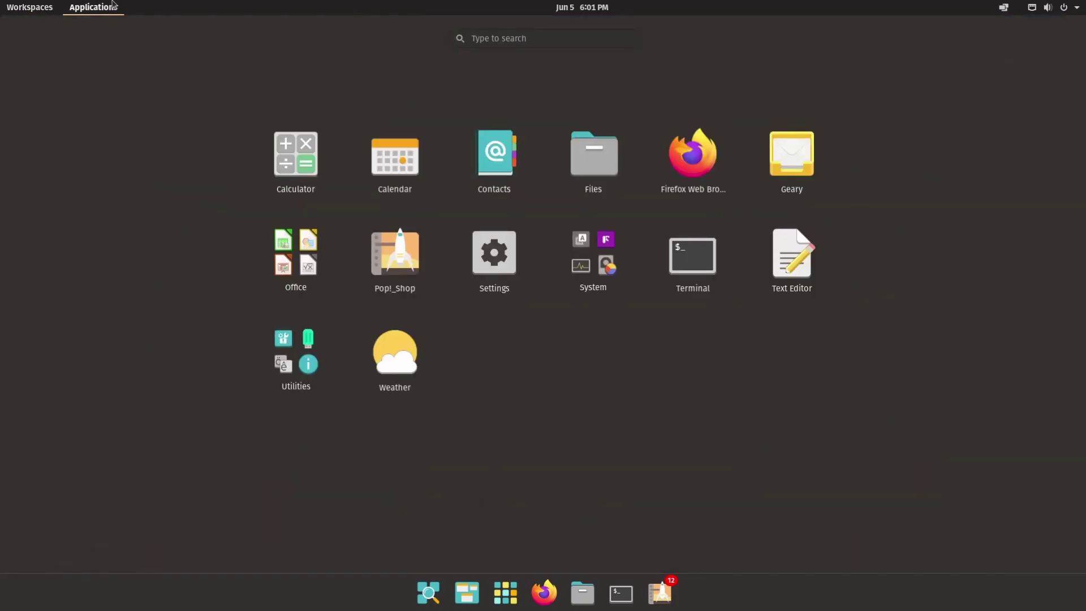
left_click(592, 258)
left_click(679, 153)
left_click(802, 385)
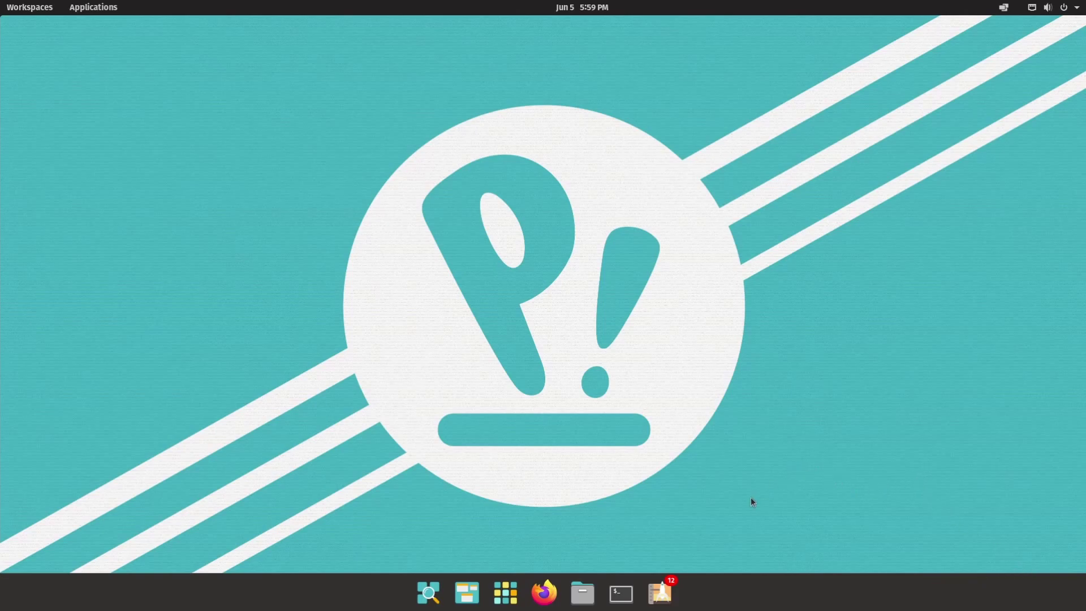
- Search the launcher for 'display', browse the results, then dismiss it
left_click(427, 592)
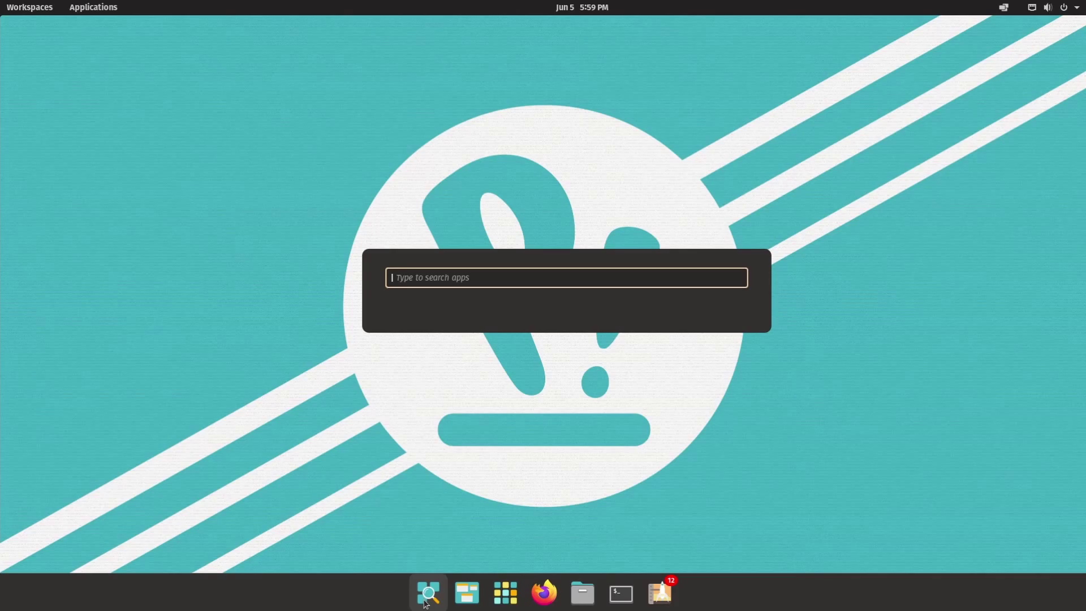
type("display")
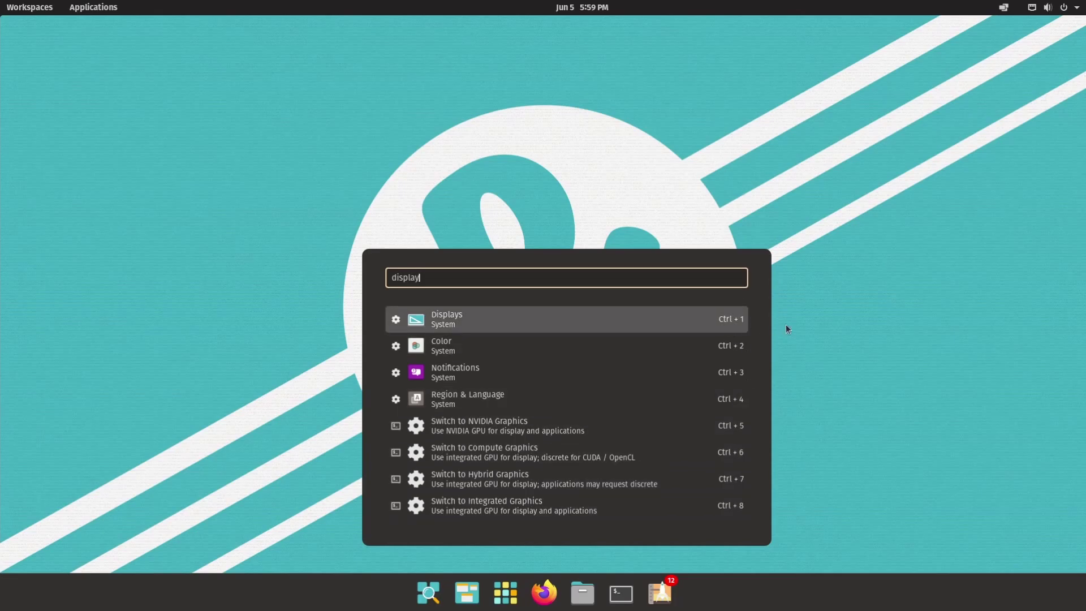
key("Down")
key("Down")
key("Down")
key("Down")
key("Down")
key("Down")
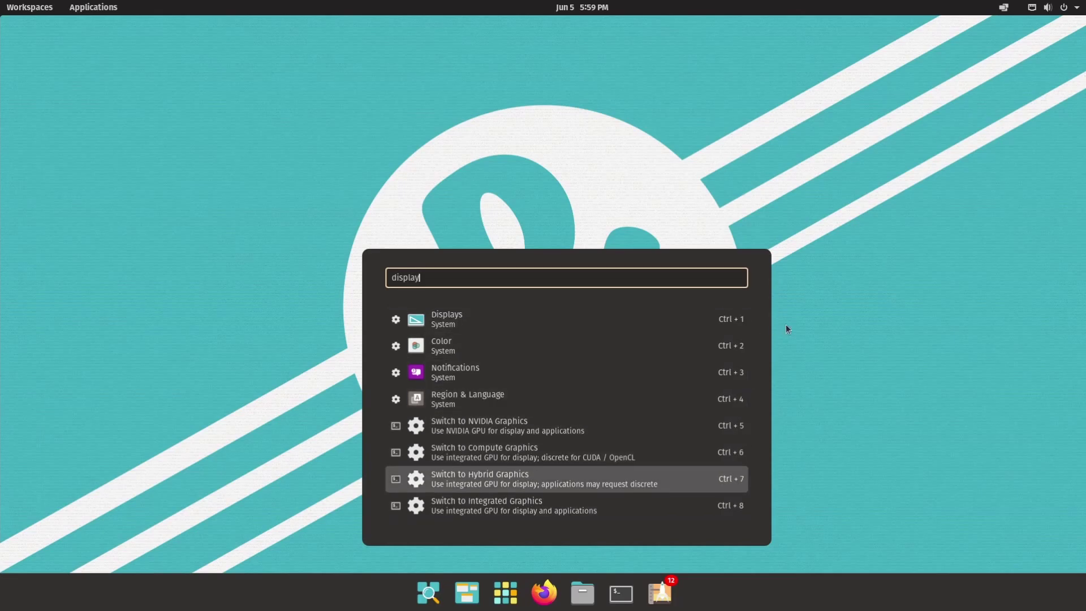
key("Up")
key("Up")
key("Up")
key("Up")
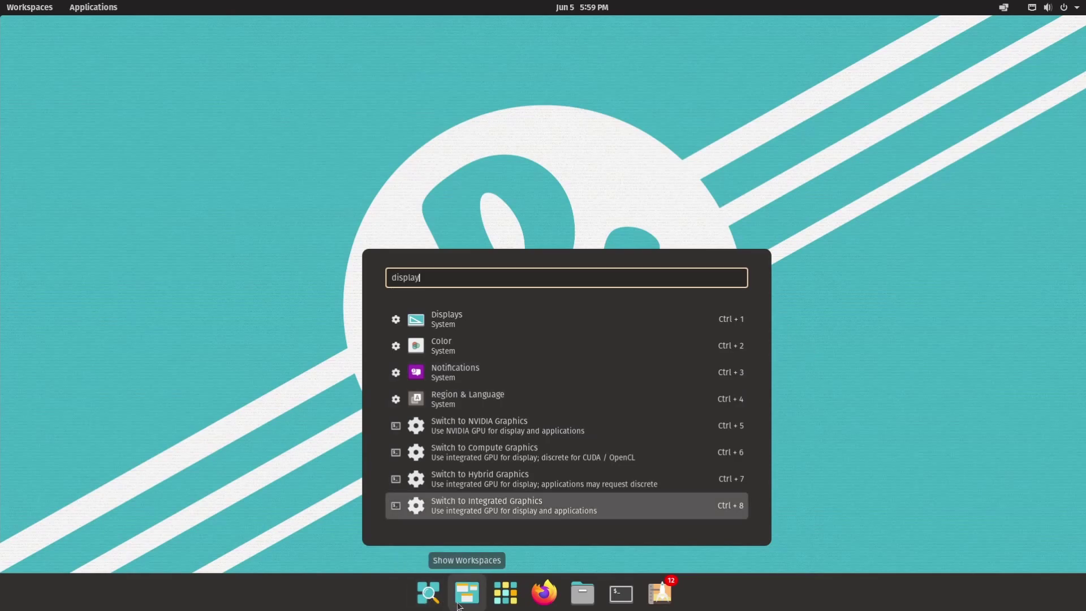
key("Escape")
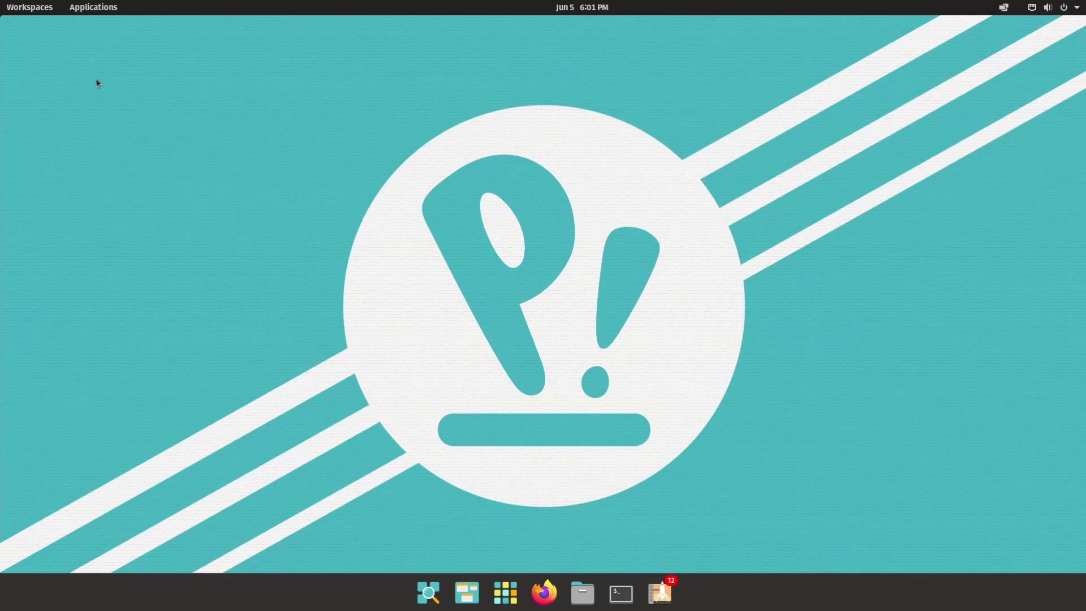
- Return to the applications grid and open the System folder, leaving its name as System
left_click(31, 8)
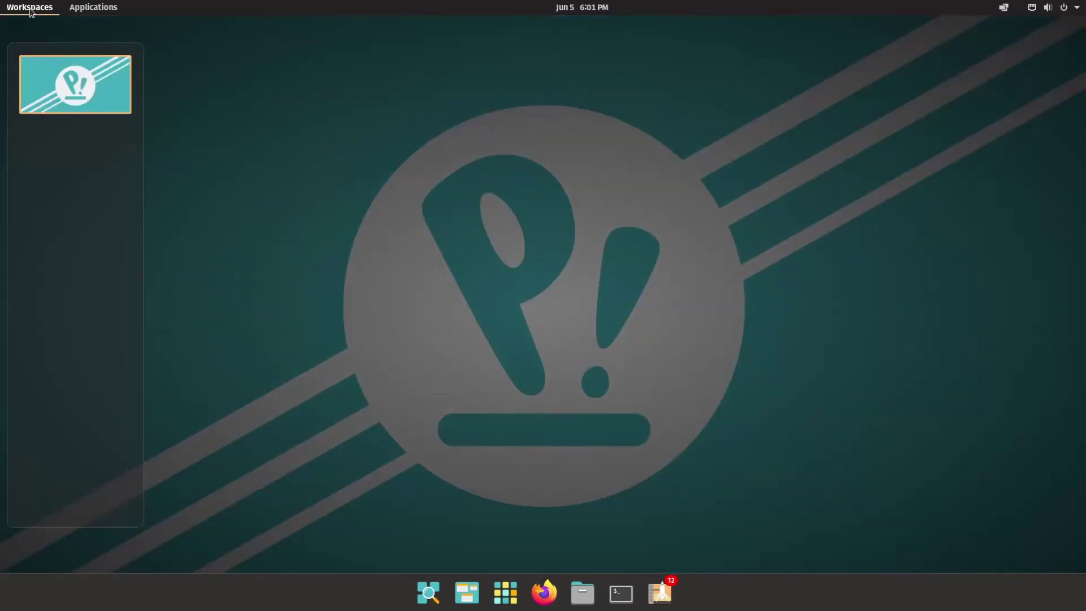
left_click(82, 8)
left_click(213, 126)
left_click(111, 6)
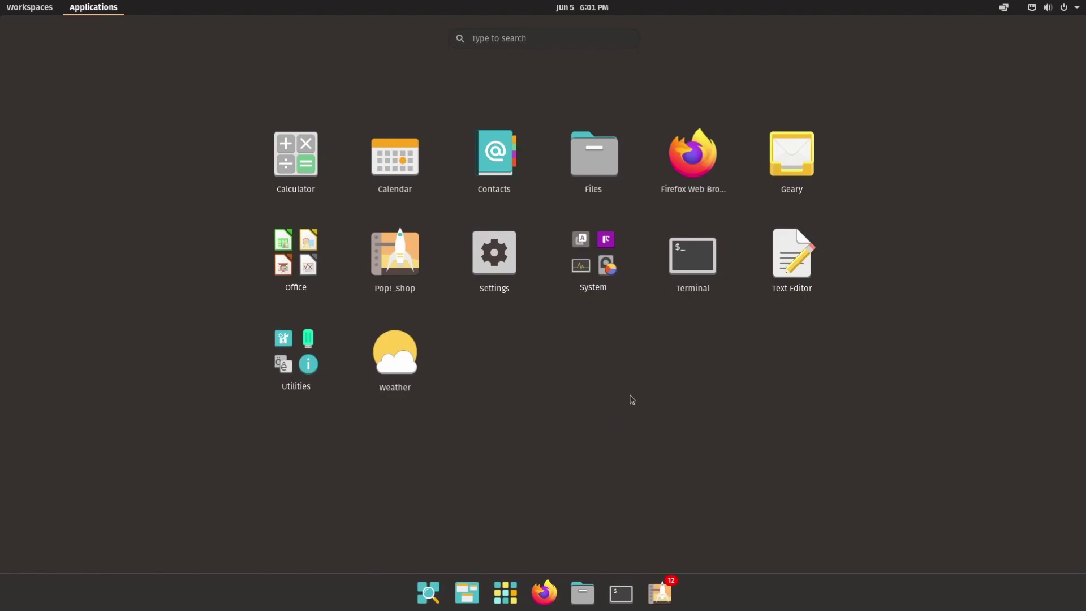
left_click(586, 270)
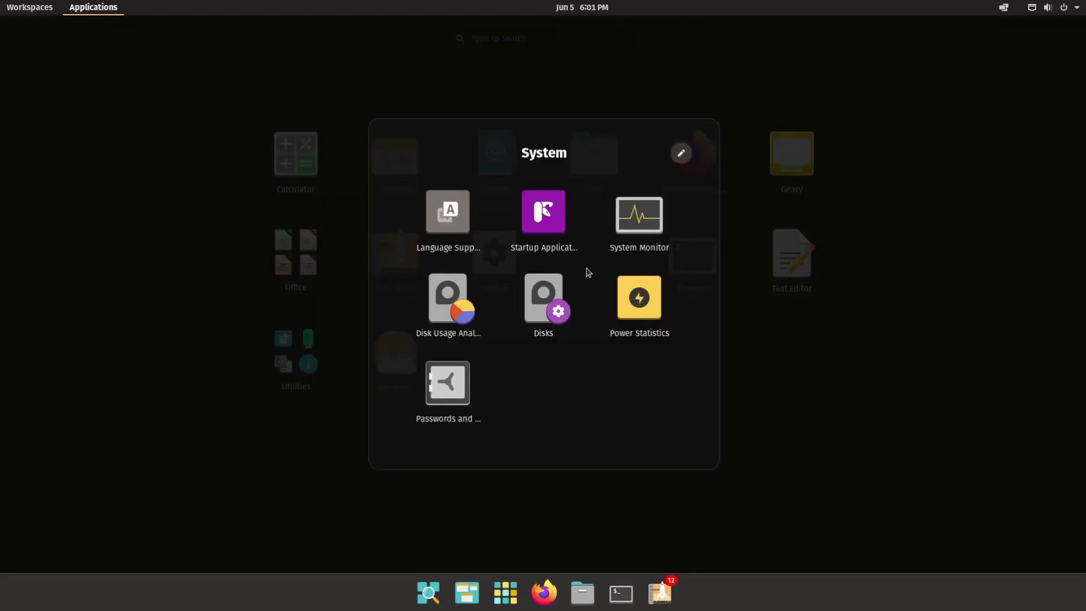
left_click(681, 155)
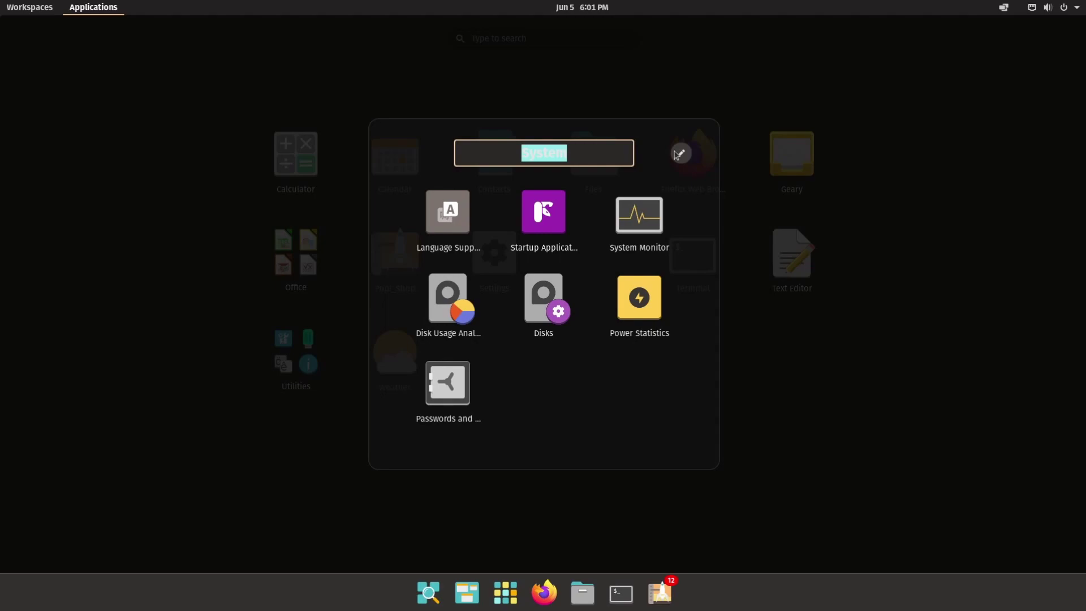
left_click(809, 368)
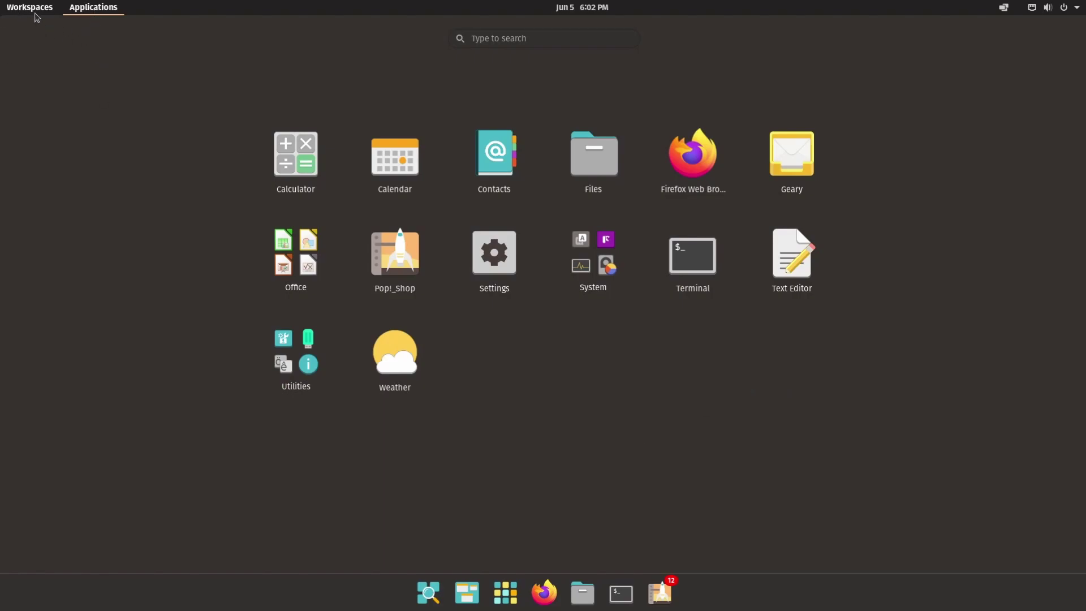
- Close the applications grid, then open and close the calendar panel and system menu
left_click(501, 360)
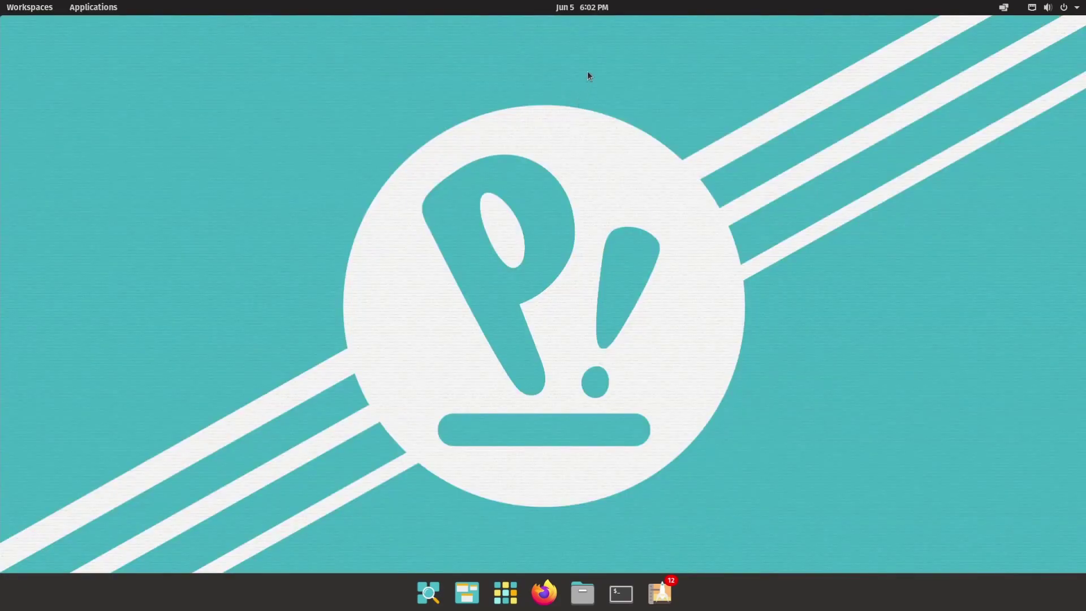
left_click(569, 7)
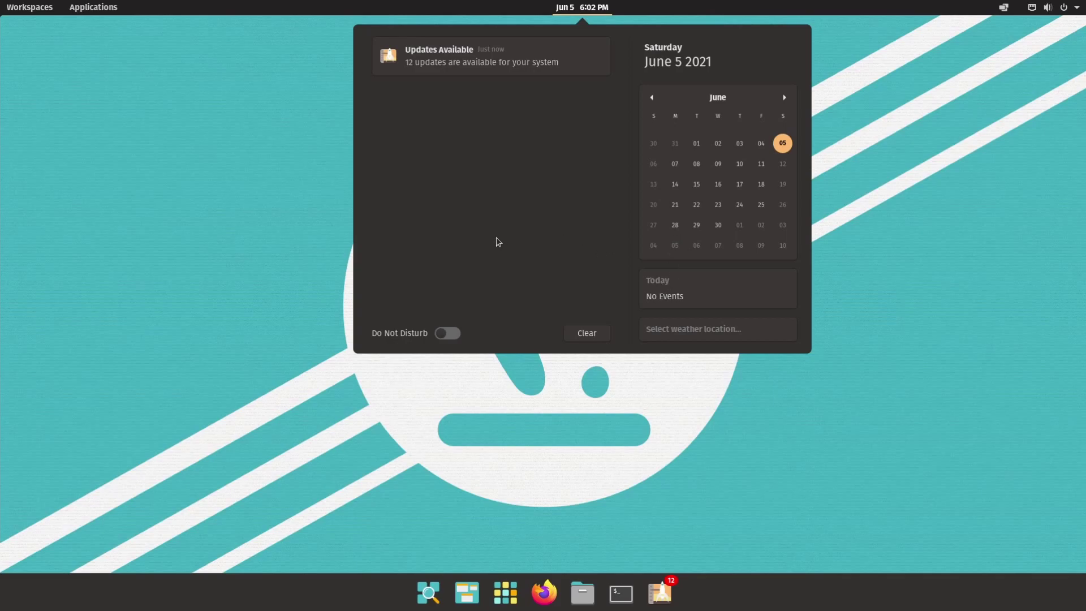
left_click(572, 407)
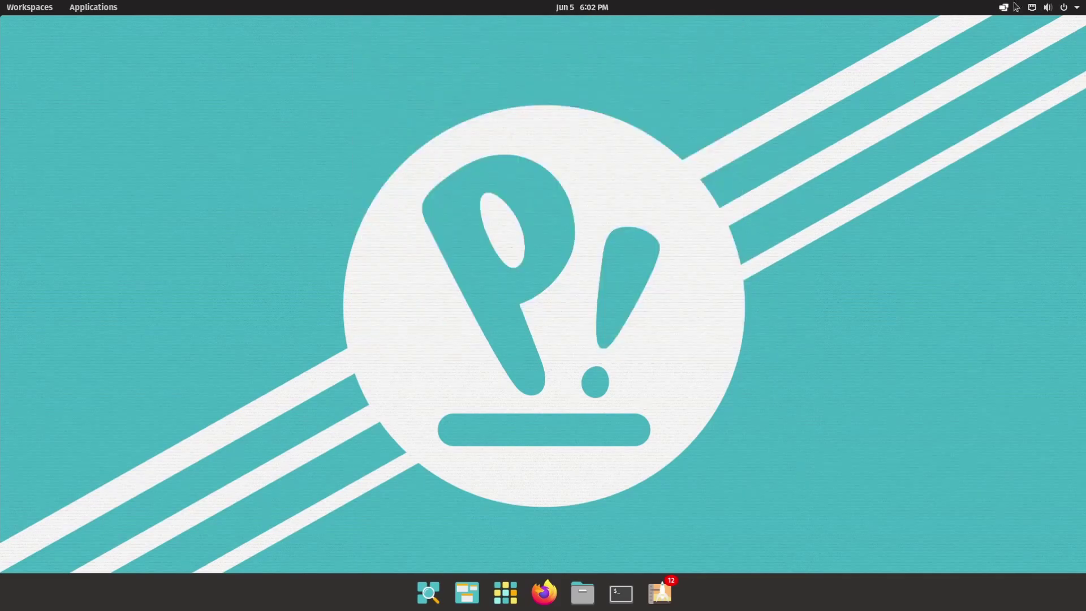
left_click(1055, 7)
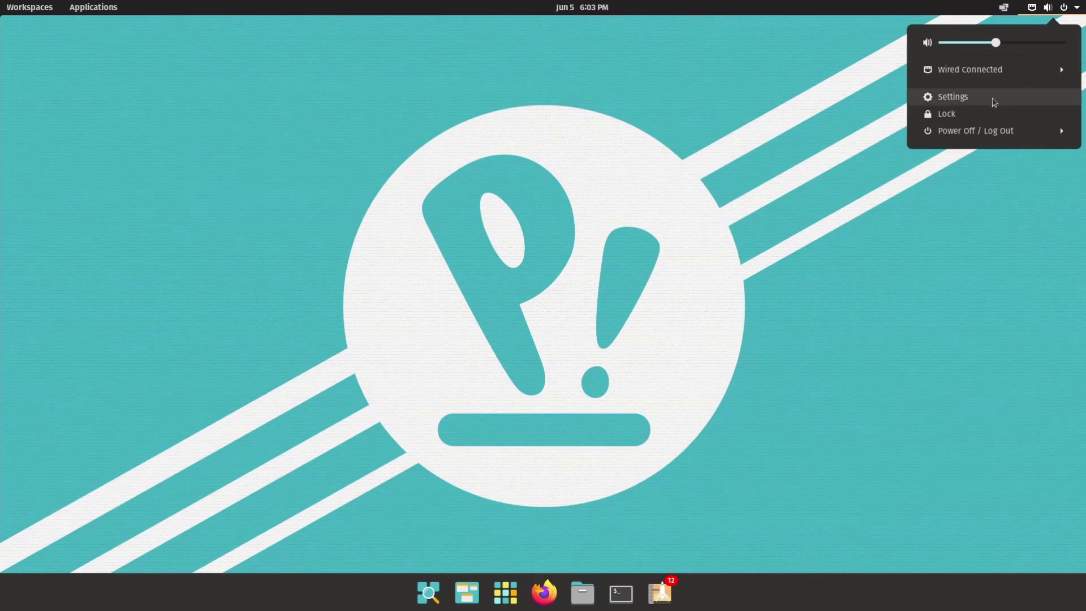
left_click(547, 263)
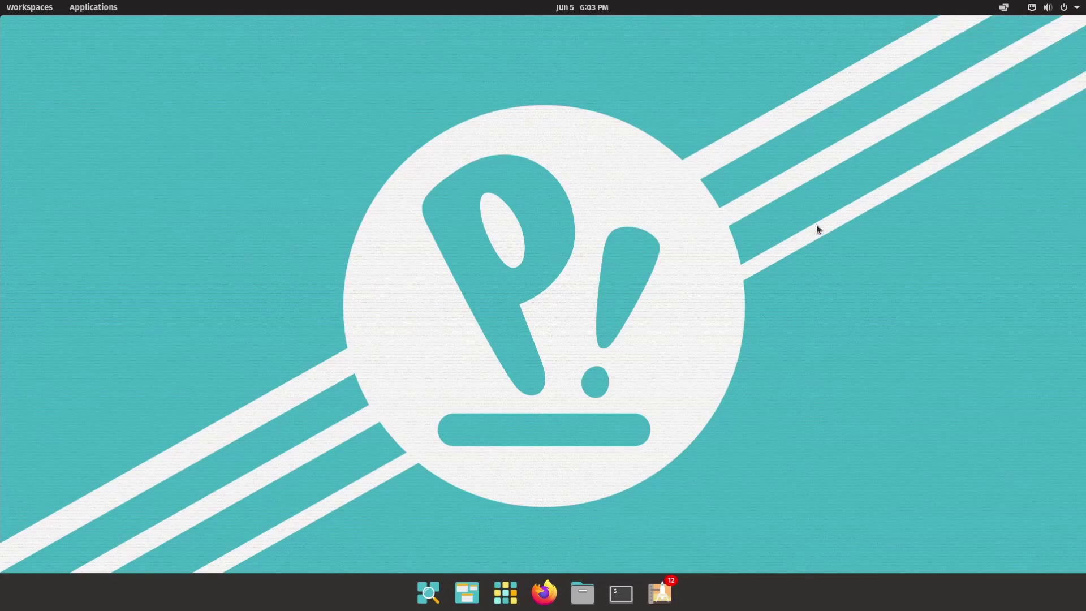
- Open the window tiling options from the top bar, then dismiss them on the wallpaper
left_click(1004, 6)
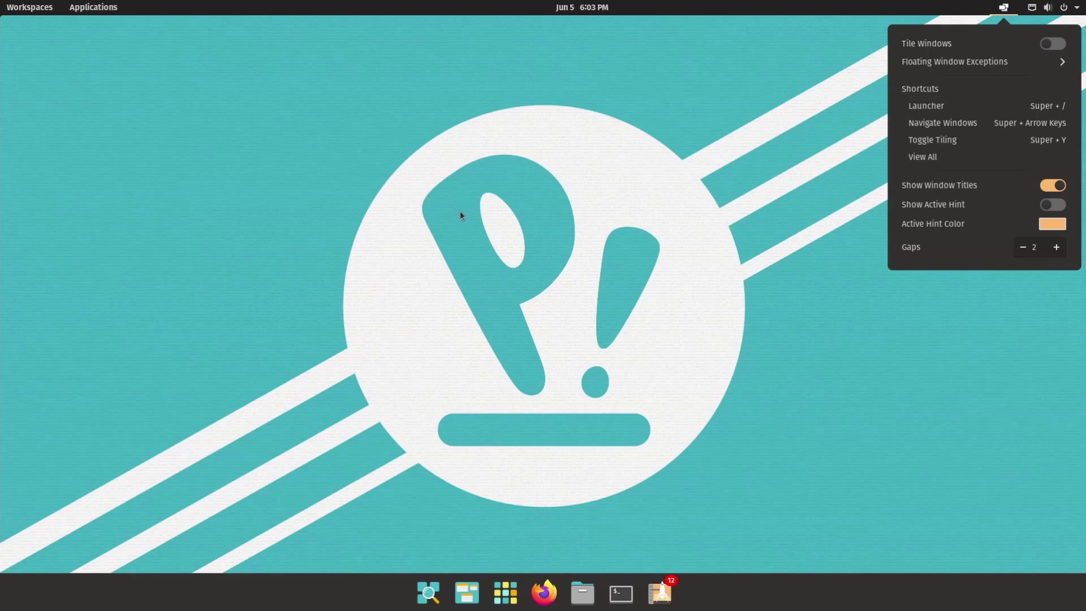
left_click(622, 201)
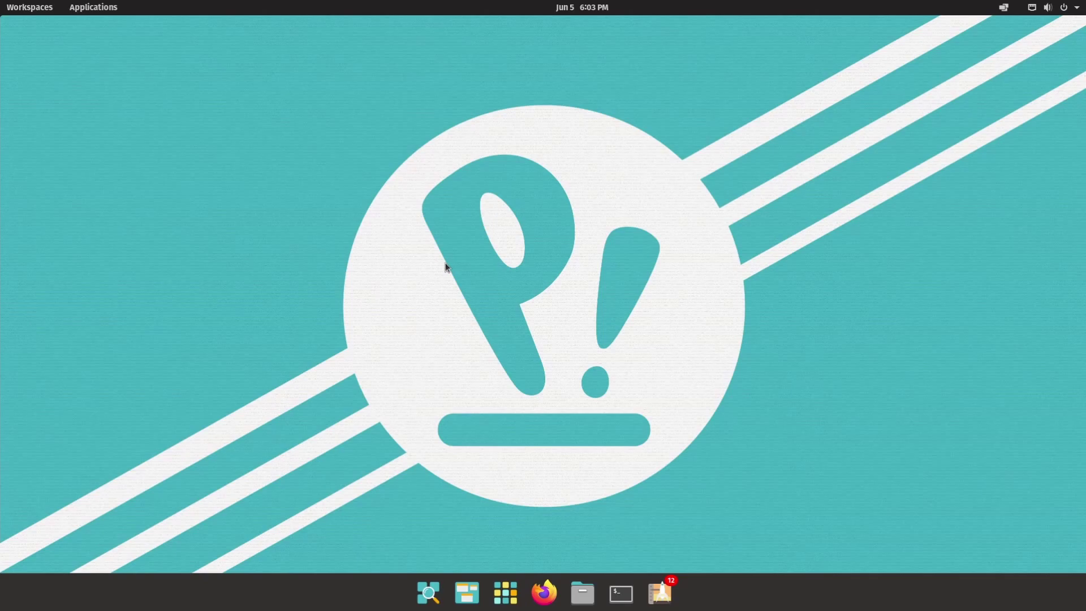
- Launch Settings by searching 'settings' in the launcher and open its Desktop page
left_click(428, 592)
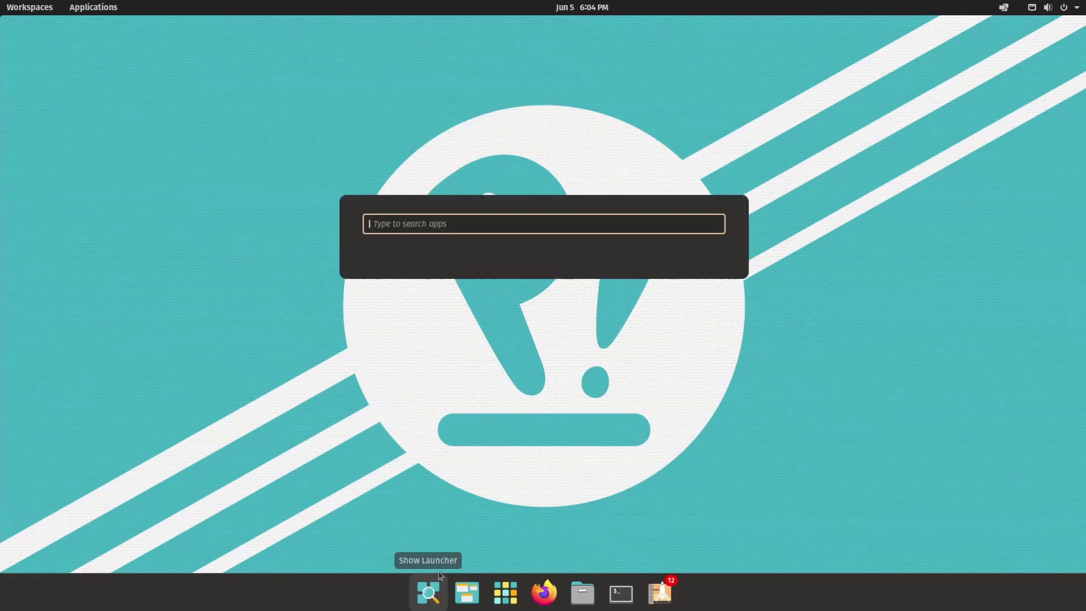
type("settings")
key("Return")
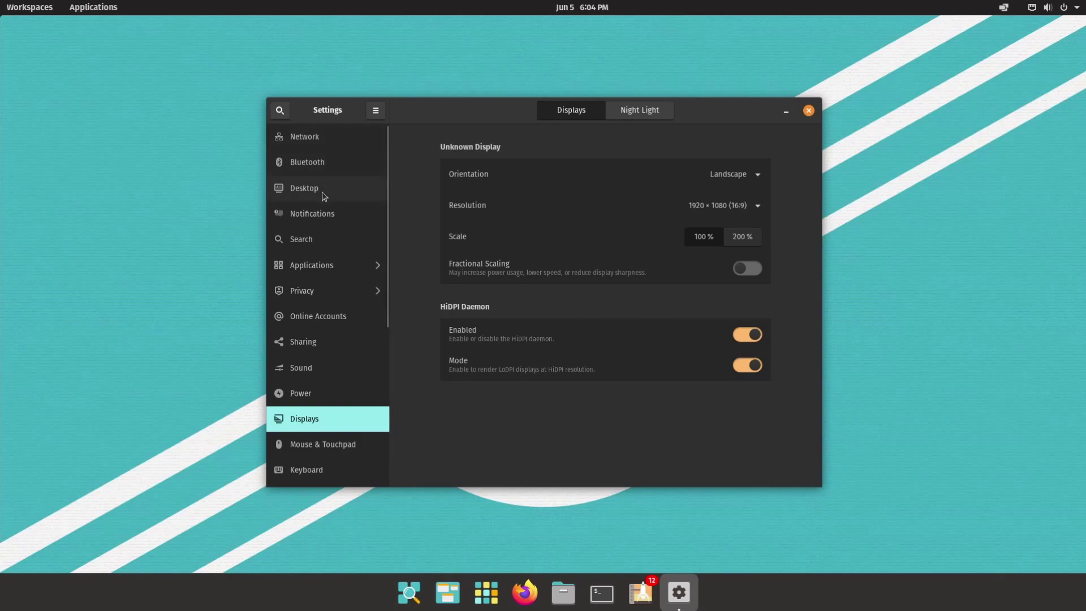
left_click(323, 196)
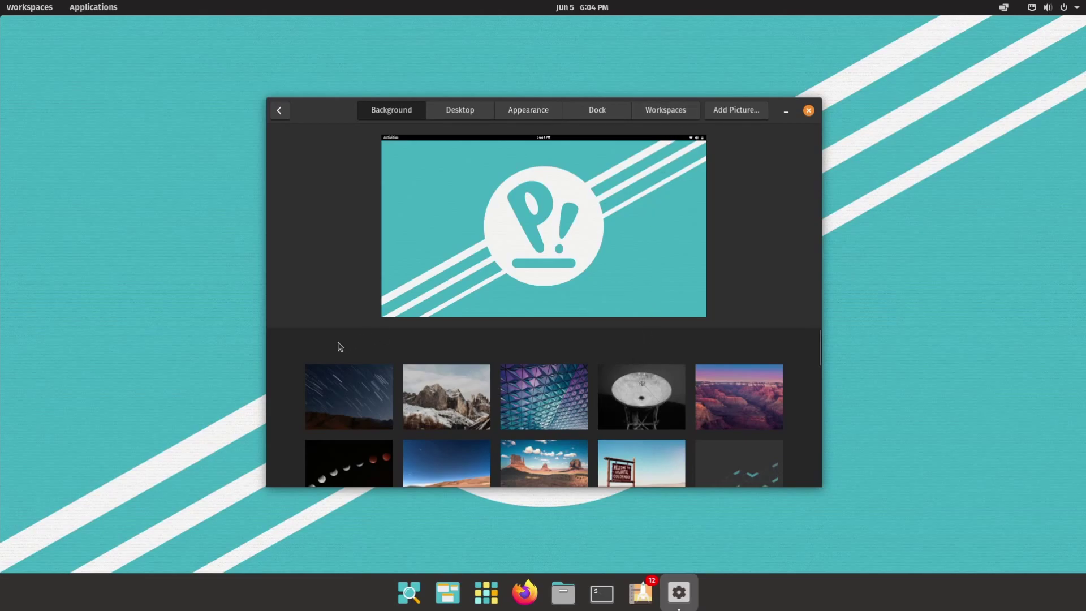
scroll(799, 406, "down", 10)
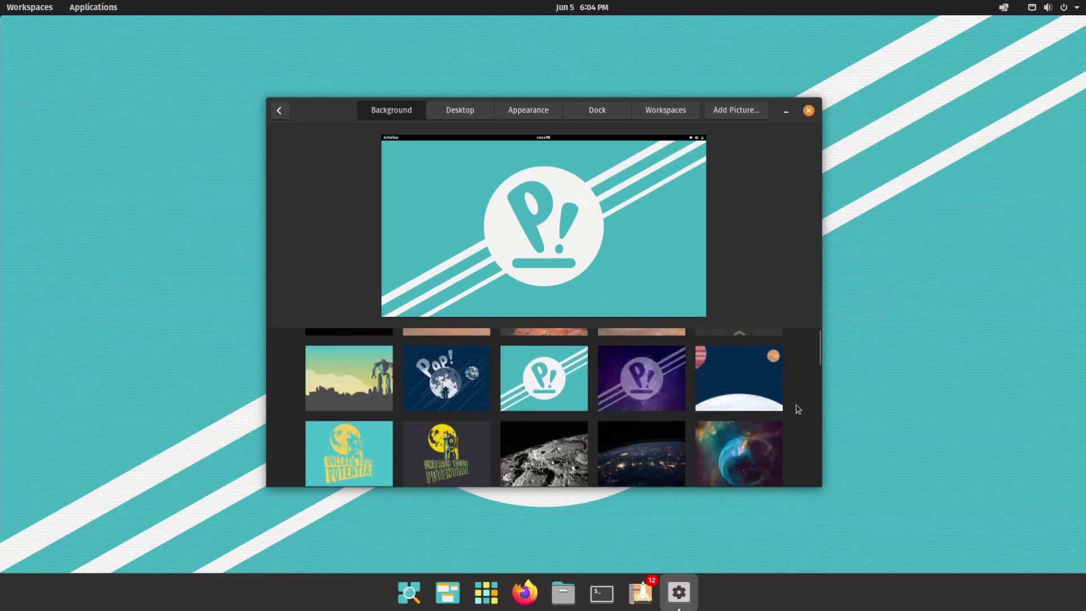
scroll(797, 406, "down", 3)
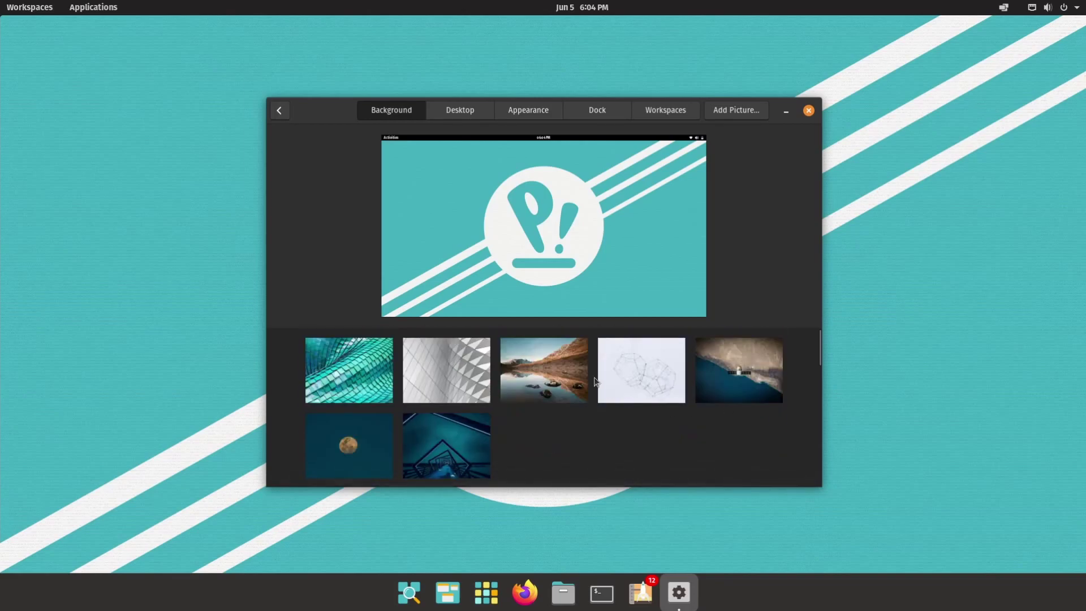
- Open the desktop behaviour options and test Super bringing up the launcher search
left_click(458, 111)
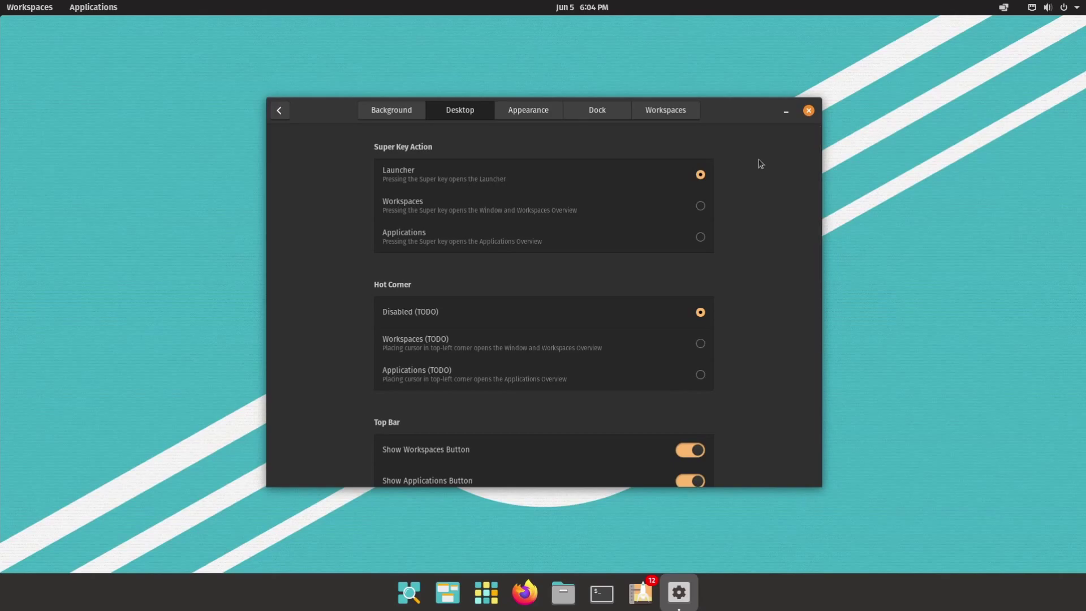
key("super")
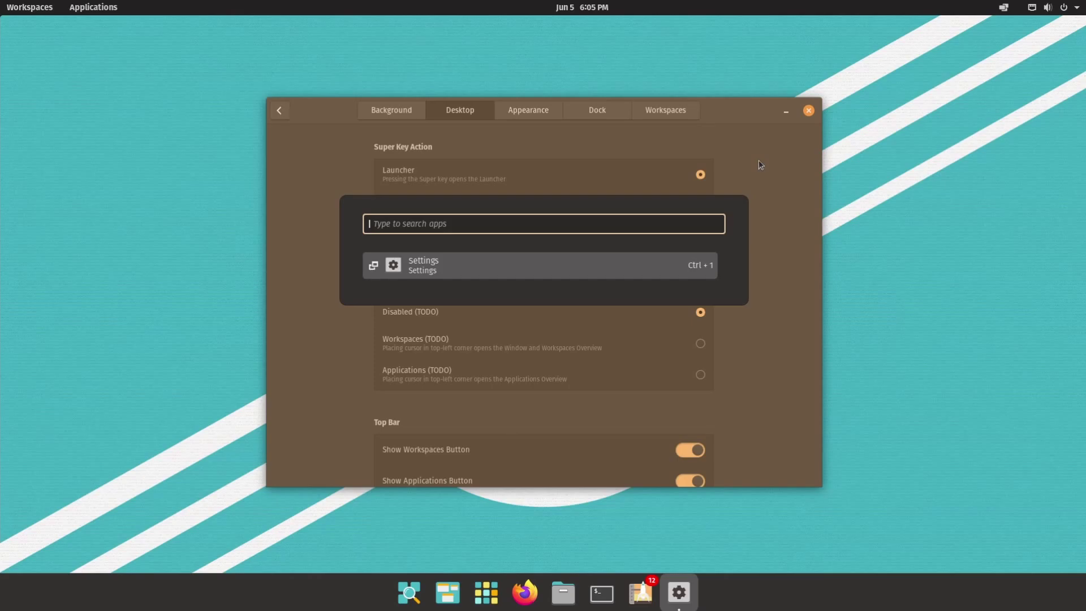
key("Escape")
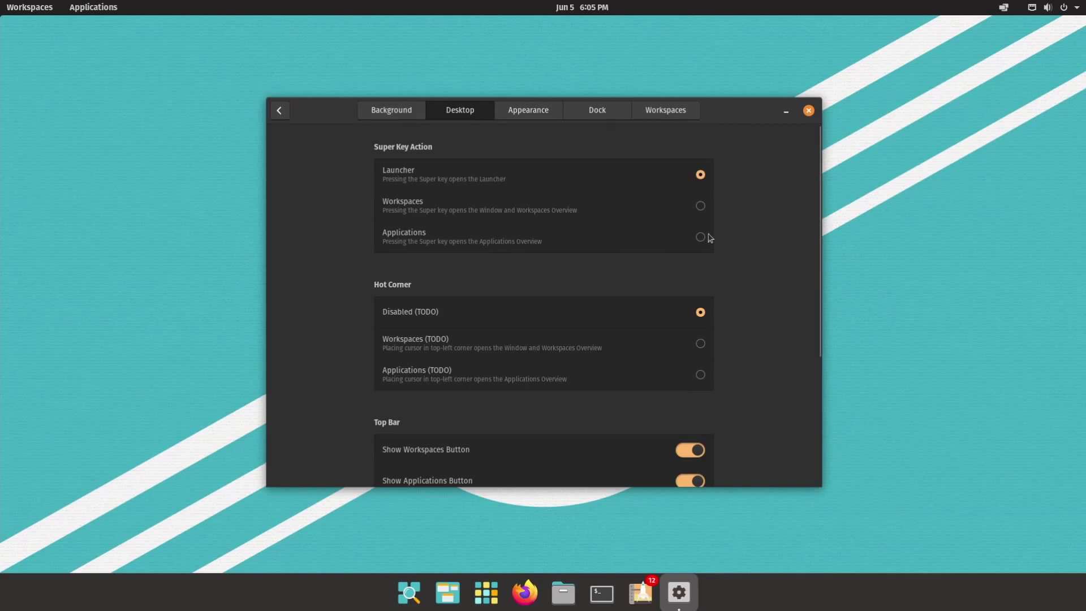
- Try Workspaces and Applications as the Super Key Action, then set it back to Launcher
left_click(700, 205)
key("super")
key("super")
left_click(701, 237)
key("super")
key("super")
left_click(700, 175)
left_click(700, 175)
key("super")
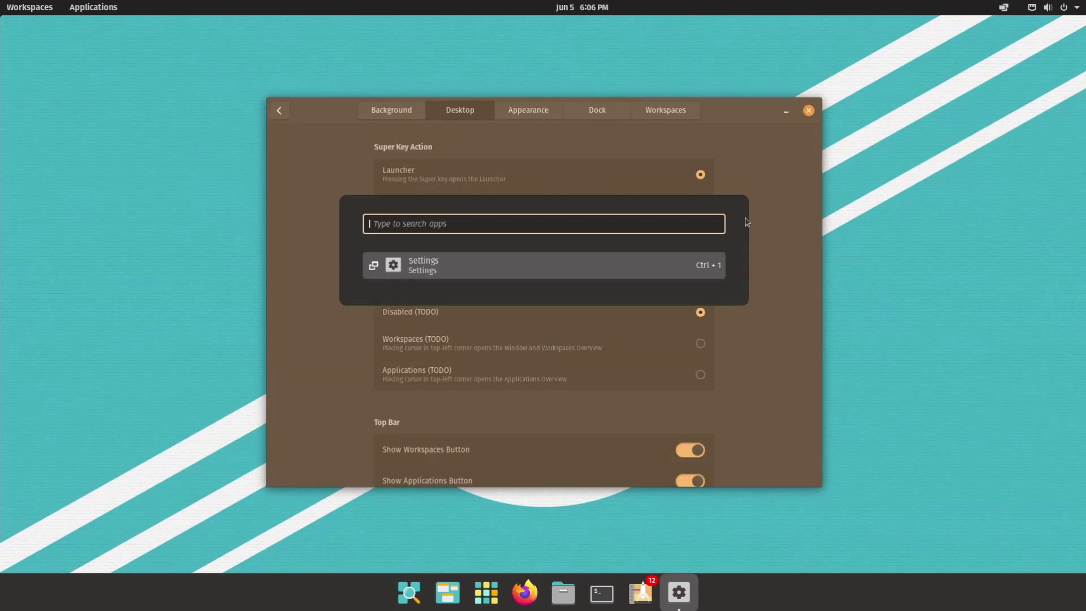
- Calculate =sqrt(4) in the launcher search, then clear the entry and close the launcher
type("=")
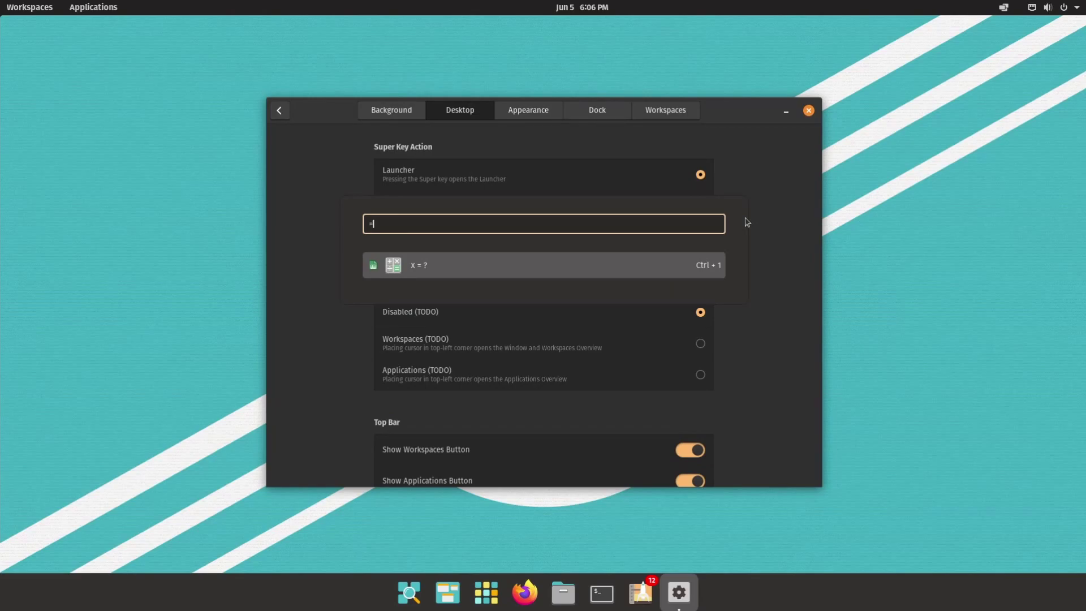
type("sqrt(4)")
key("BackSpace")
key("BackSpace")
key("BackSpace")
key("BackSpace")
key("BackSpace")
key("BackSpace")
key("BackSpace")
key("Escape")
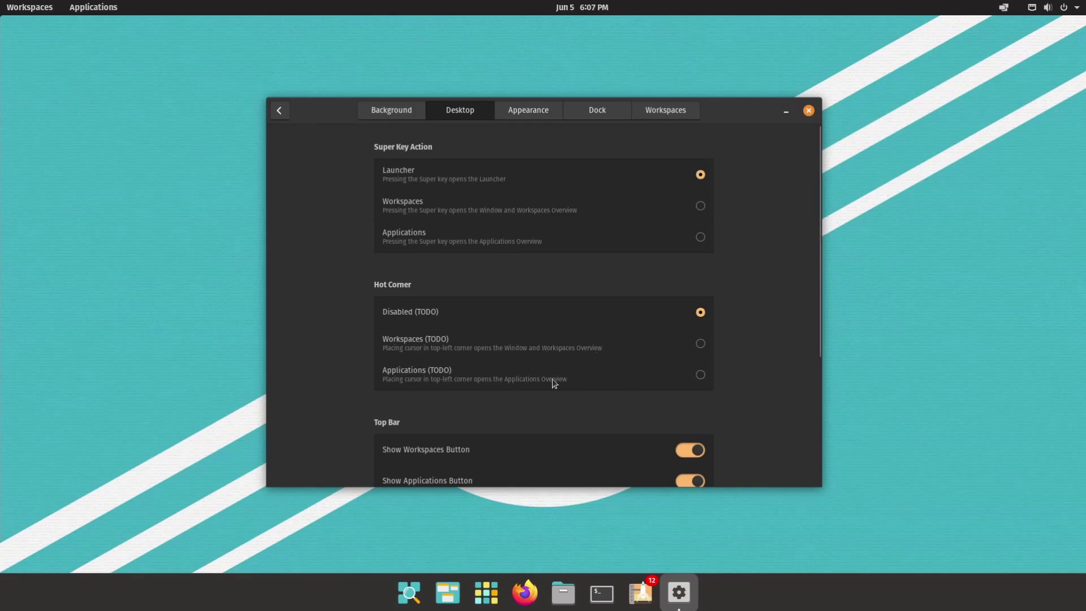
left_click(700, 343)
left_click(700, 375)
left_click(706, 315)
scroll(700, 405, "down", 5)
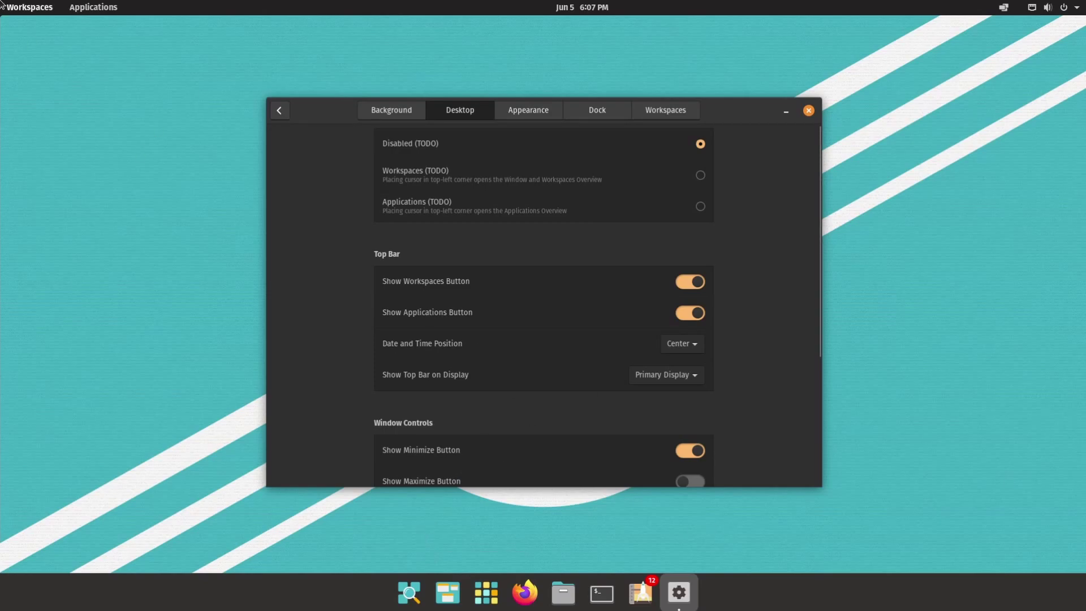
- Hide the Workspaces and Applications top-bar buttons, set clock position Left, top bar on All Displays
left_click(698, 282)
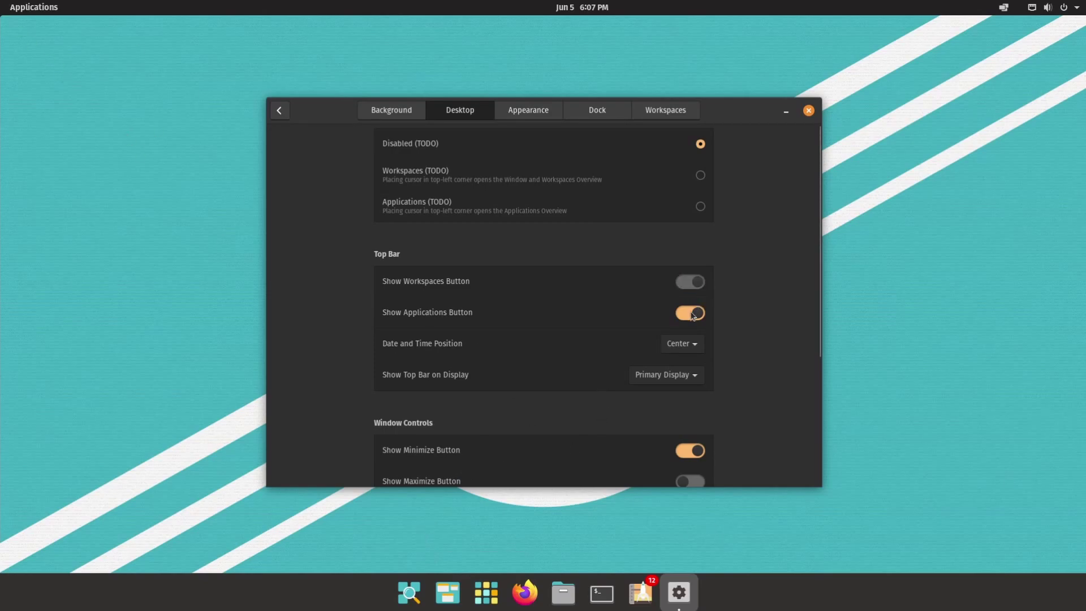
left_click(695, 313)
left_click(693, 350)
left_click(688, 362)
left_click(694, 343)
left_click(771, 336)
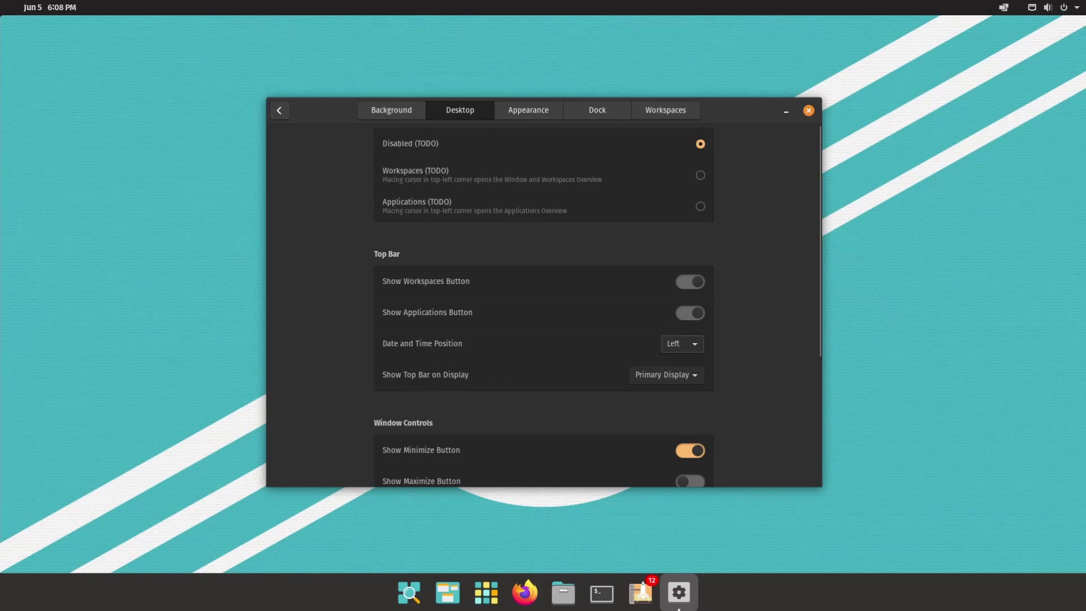
left_click(691, 375)
left_click(680, 392)
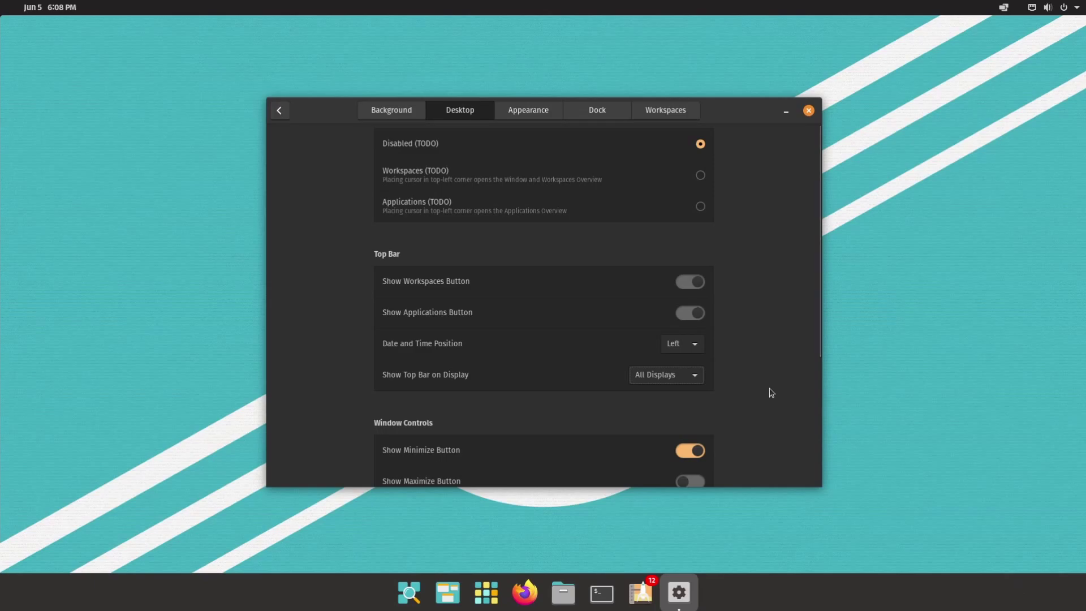
- Turn on Show Maximize Button, then maximize and restore the Settings window
scroll(768, 390, "down", 1)
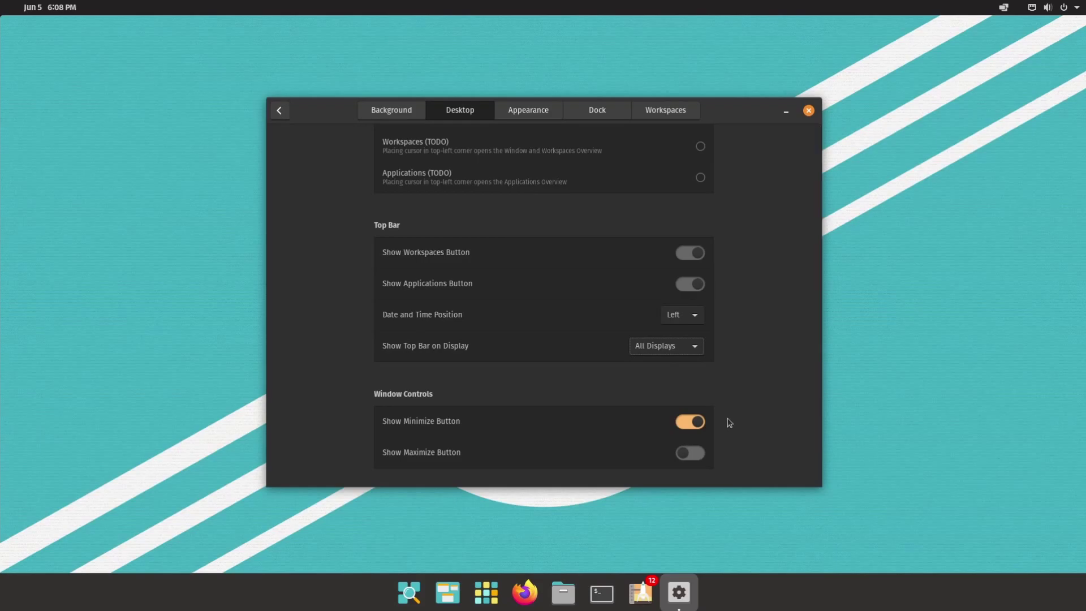
left_click(691, 453)
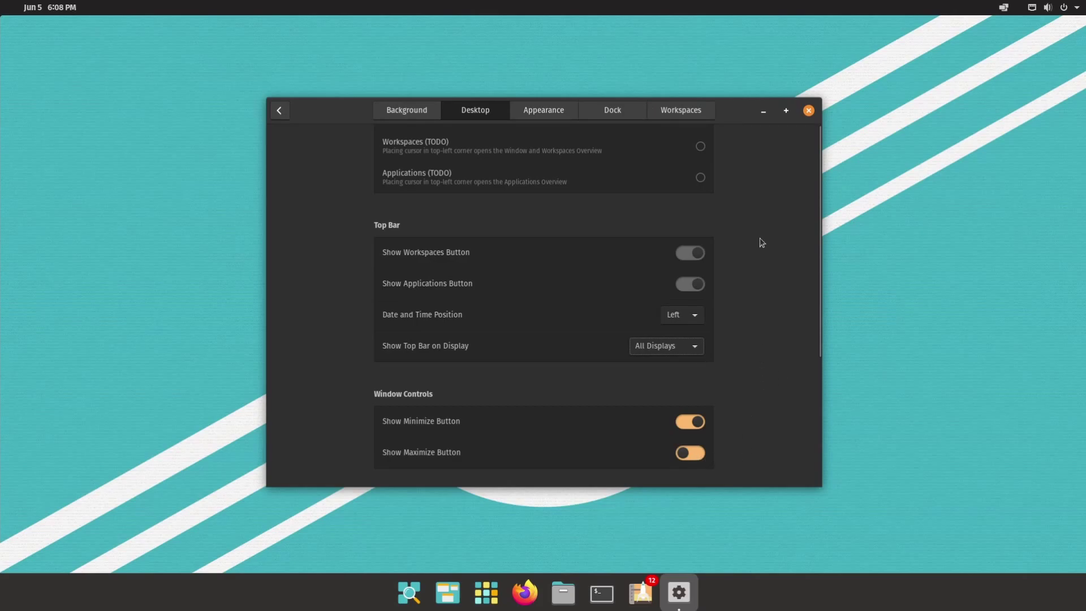
left_click(788, 111)
left_click(1055, 31)
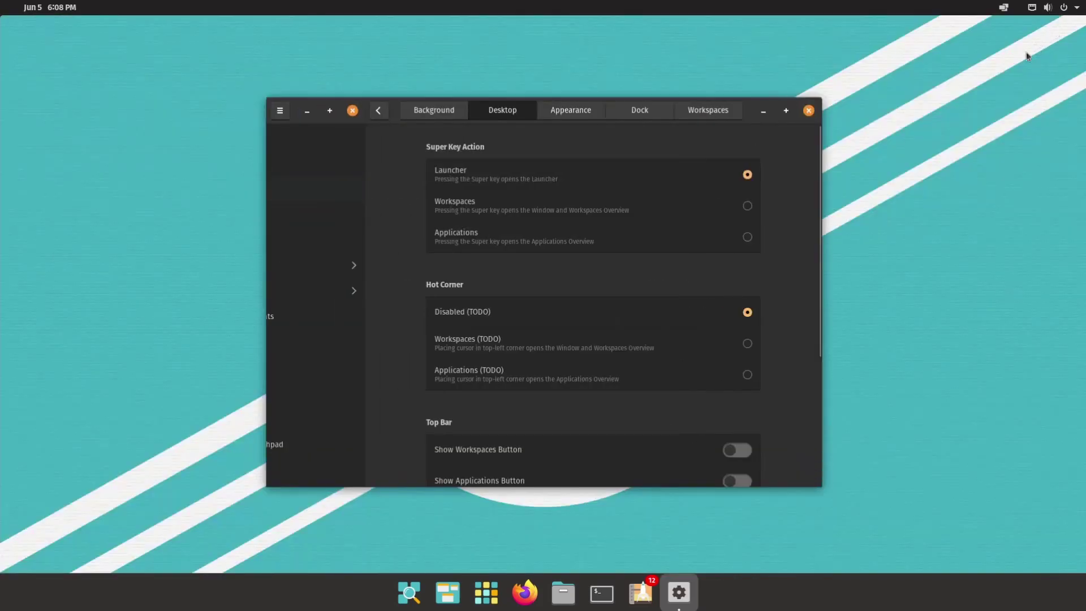
- Open the title-bar window options menu, reopen it, then close it
right_click(732, 115)
left_click(733, 113)
right_click(733, 113)
left_click(761, 345)
scroll(761, 344, "down", 3)
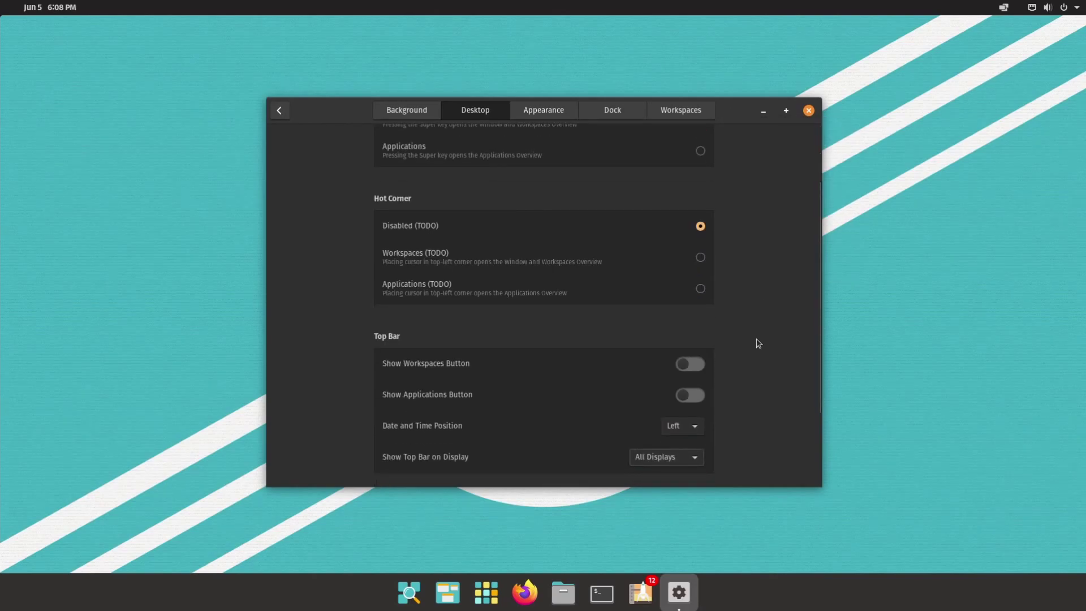
scroll(755, 340, "up", 3)
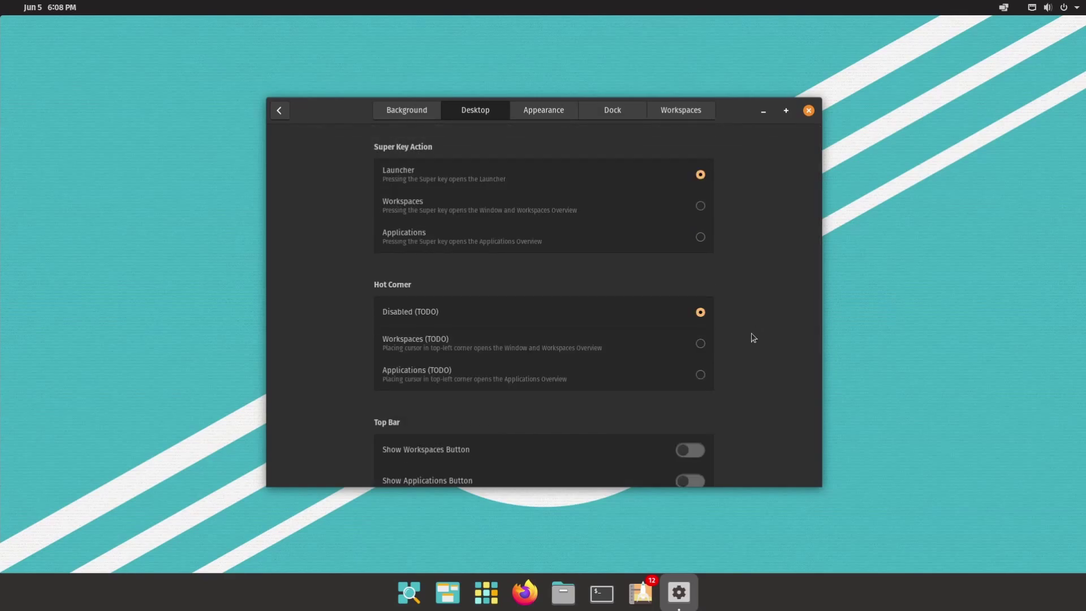
- On the Dock page, toggle Show Dock off and on, then set Show Dock on Display to All Displays
left_click(517, 110)
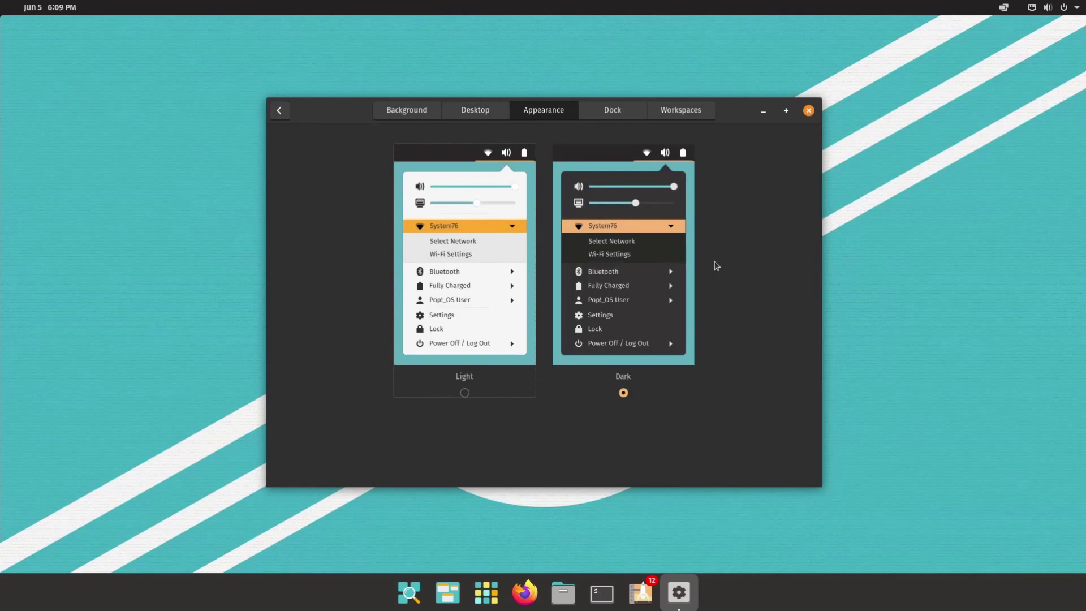
left_click(613, 115)
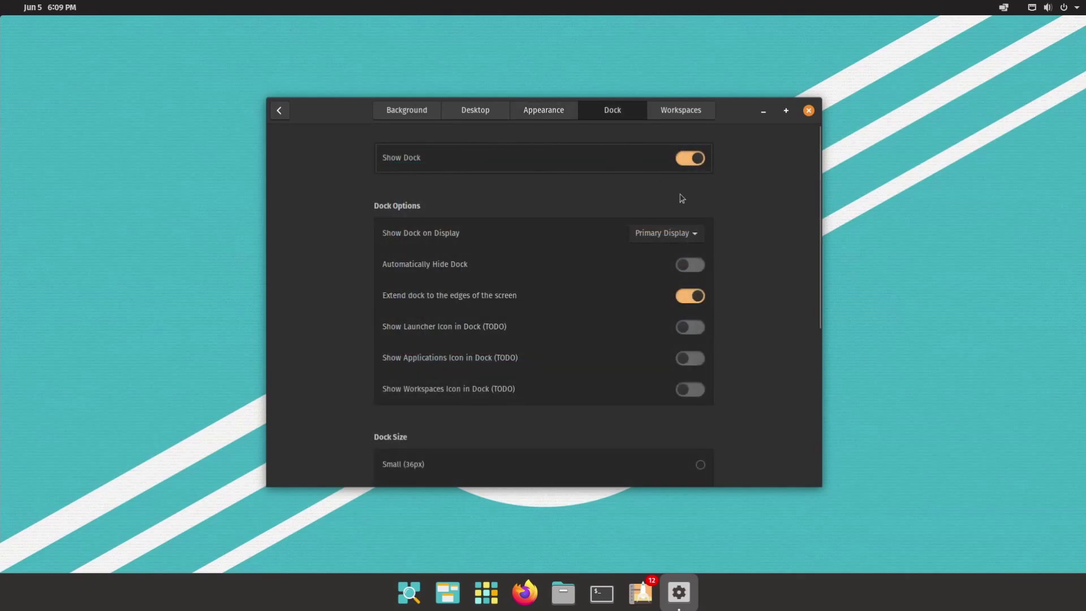
left_click(695, 158)
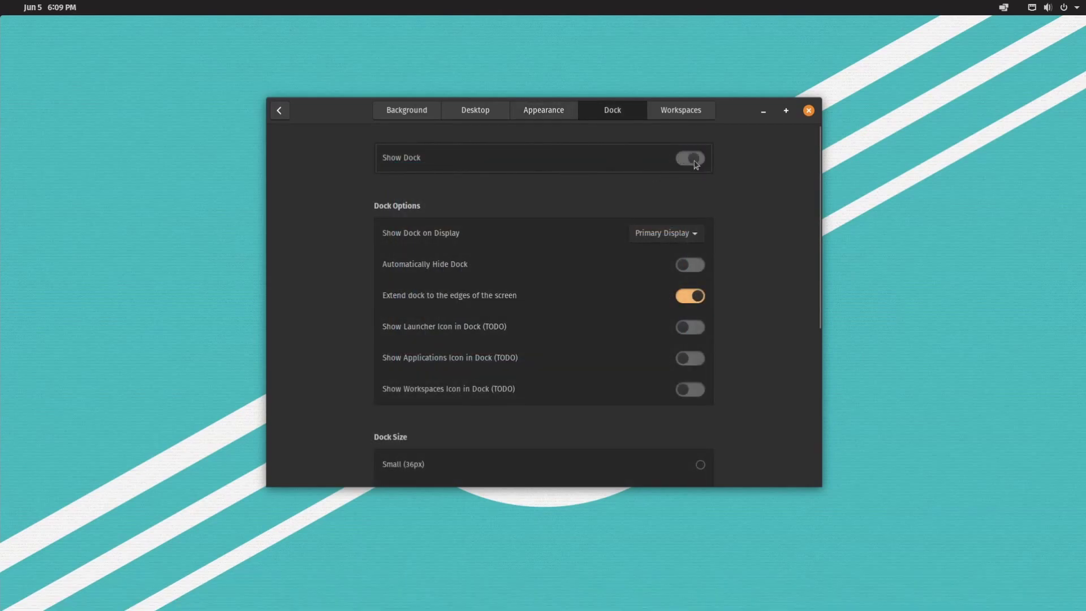
left_click(691, 158)
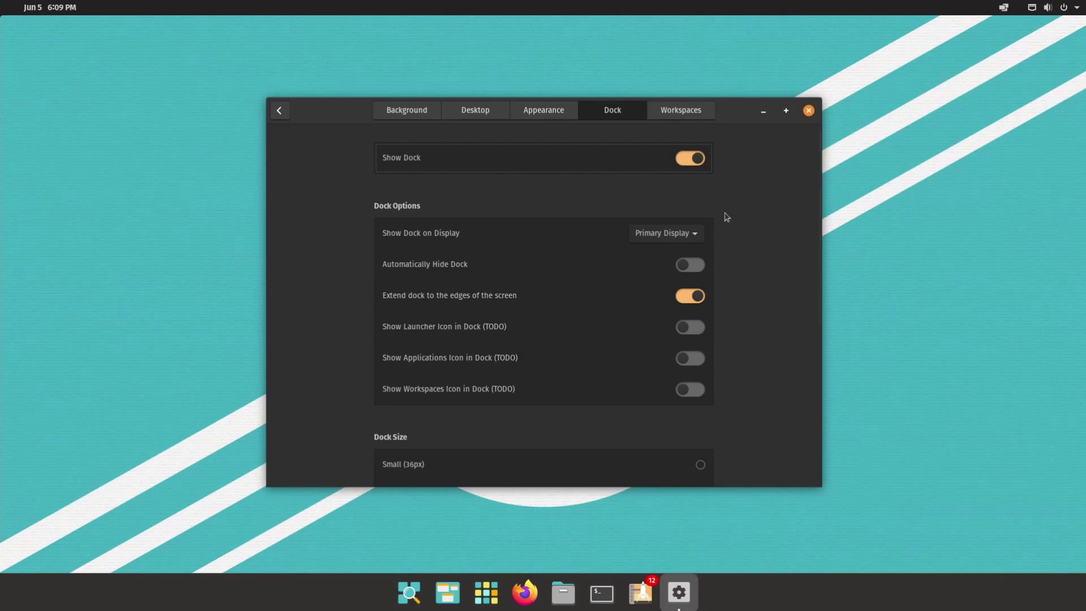
left_click(687, 160)
left_click(687, 162)
left_click(686, 238)
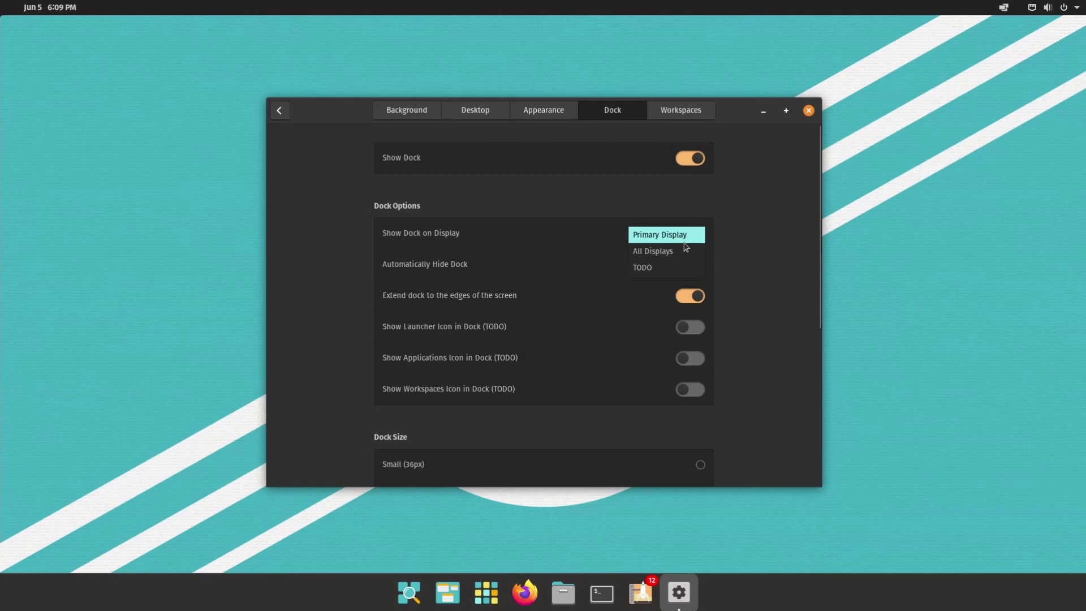
left_click(685, 251)
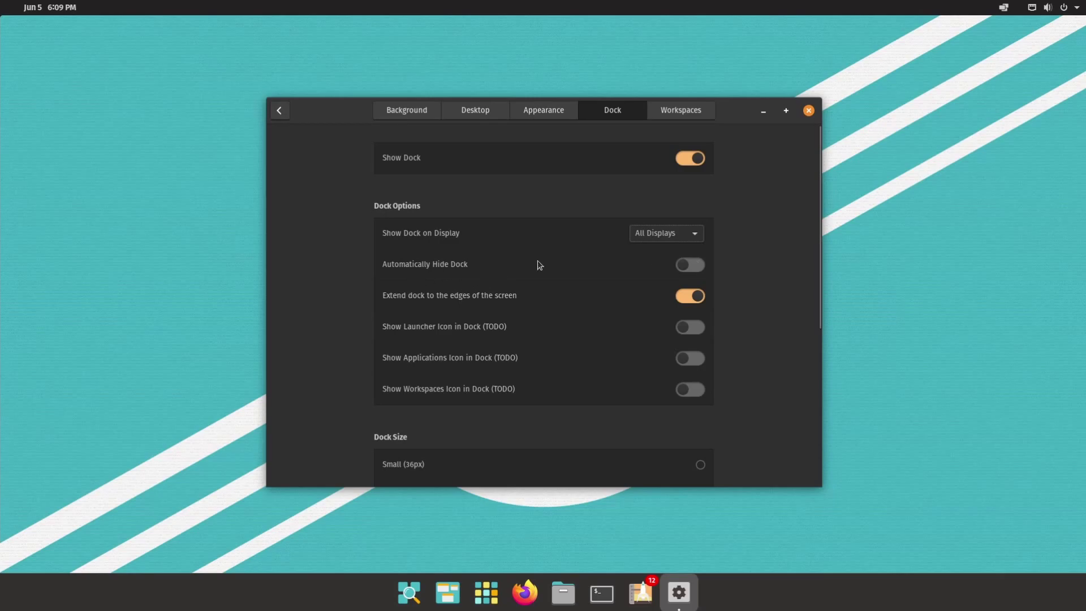
- Turn on Automatically Hide Dock and turn off Extend dock to the edges of the screen
left_click(695, 268)
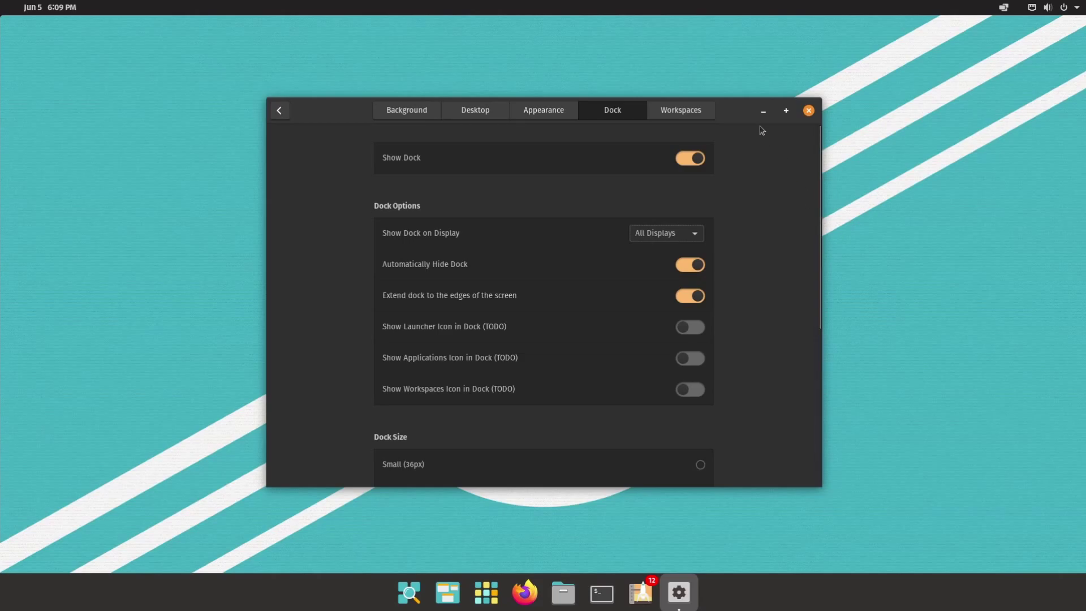
mouse_move(742, 111)
left_mouse_down()
mouse_move(759, 251)
mouse_move(745, 94)
mouse_move(753, 257)
mouse_move(742, 101)
left_mouse_up()
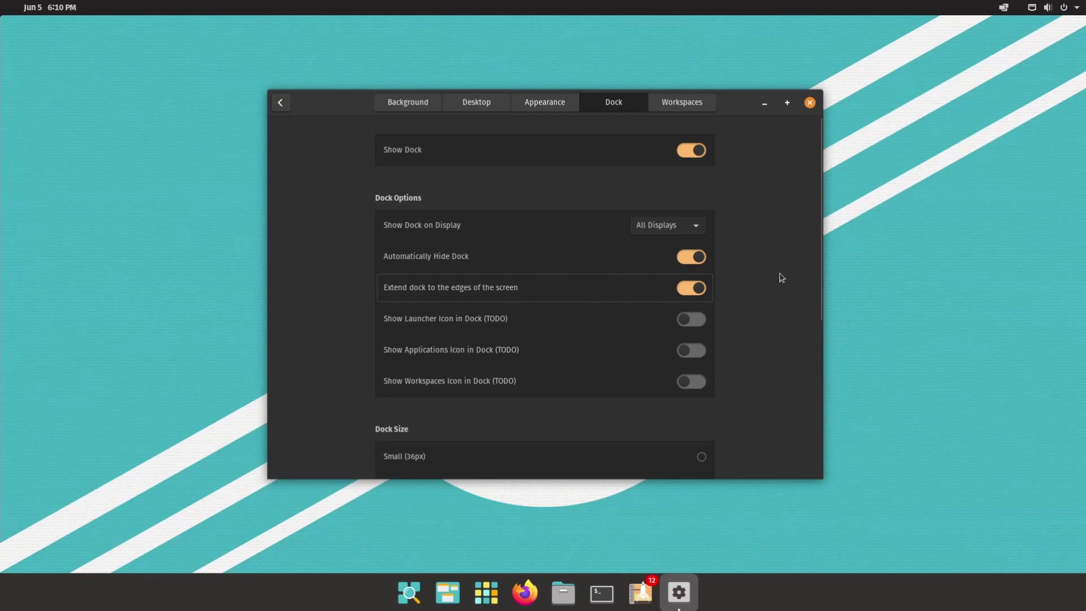
left_click(695, 289)
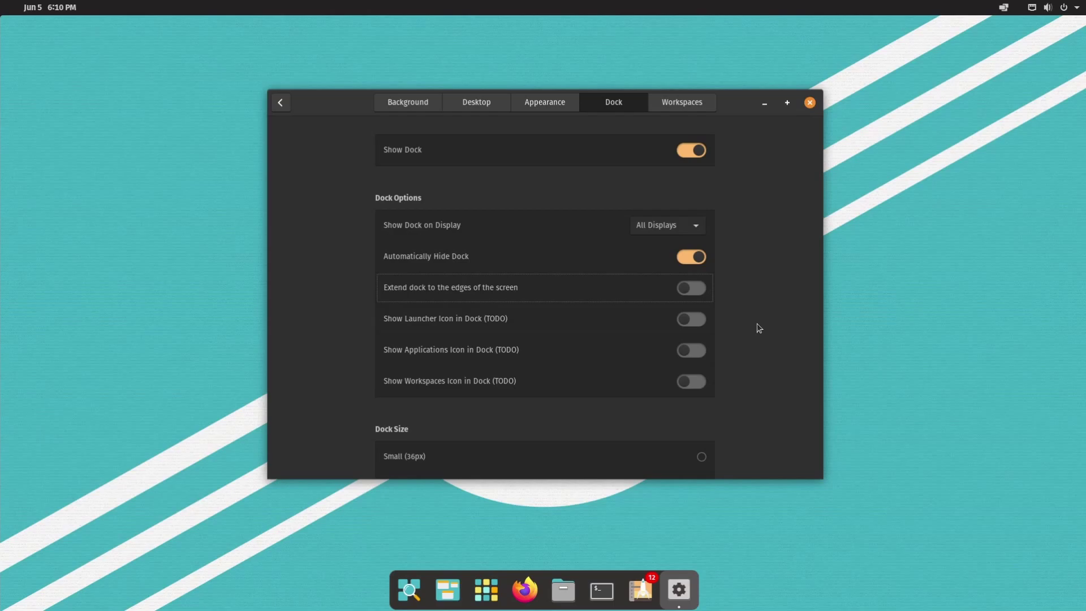
- Shift the Settings window left and try the Workspaces, Launcher and Applications dock icon toggles, which stay off
left_click_drag(728, 103, 302, 90)
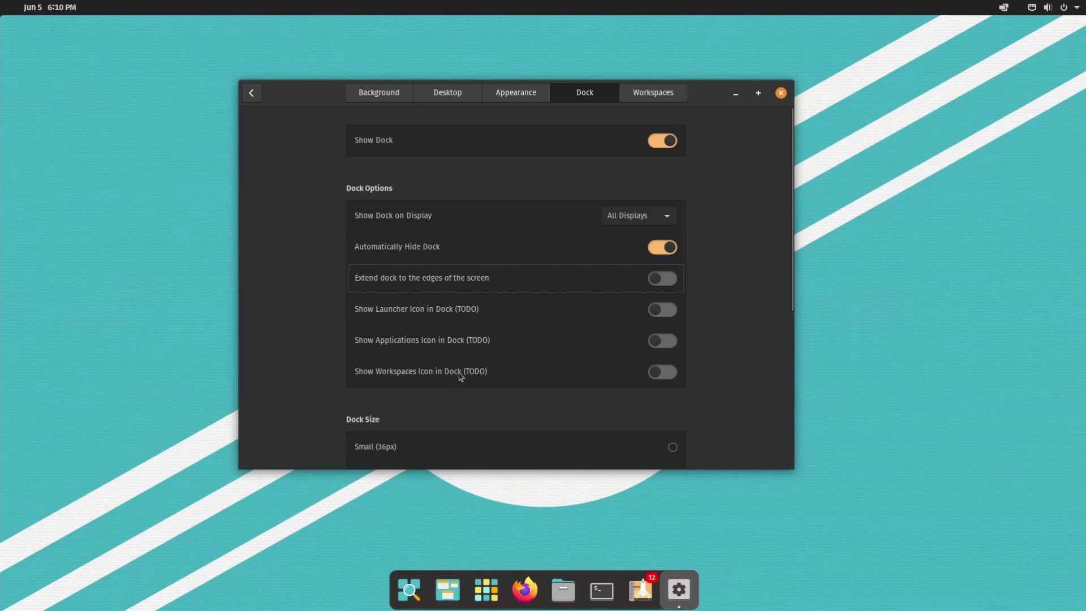
left_click(662, 372)
left_click(665, 313)
left_click(667, 341)
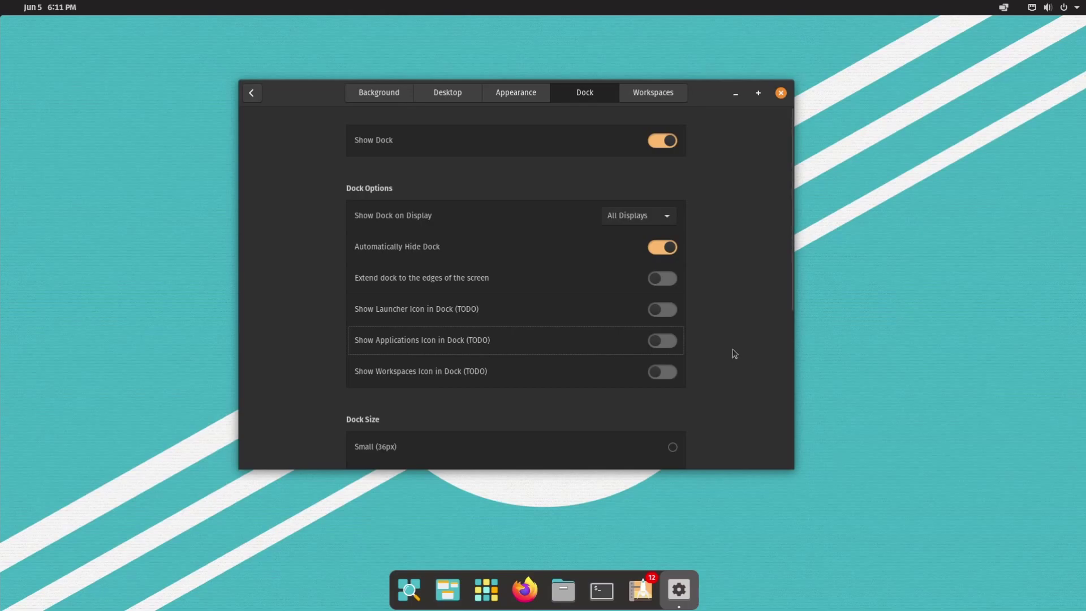
- Try the Large (60px), Medium and Small (36px) dock sizes, returning to Medium (48px)
scroll(732, 351, "down", 3)
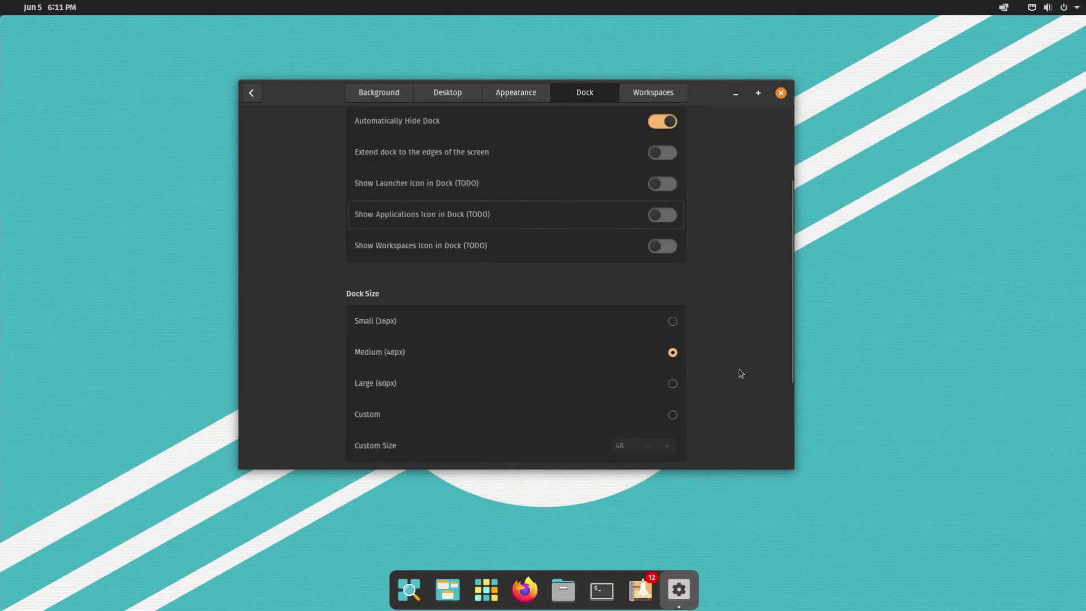
left_click(673, 384)
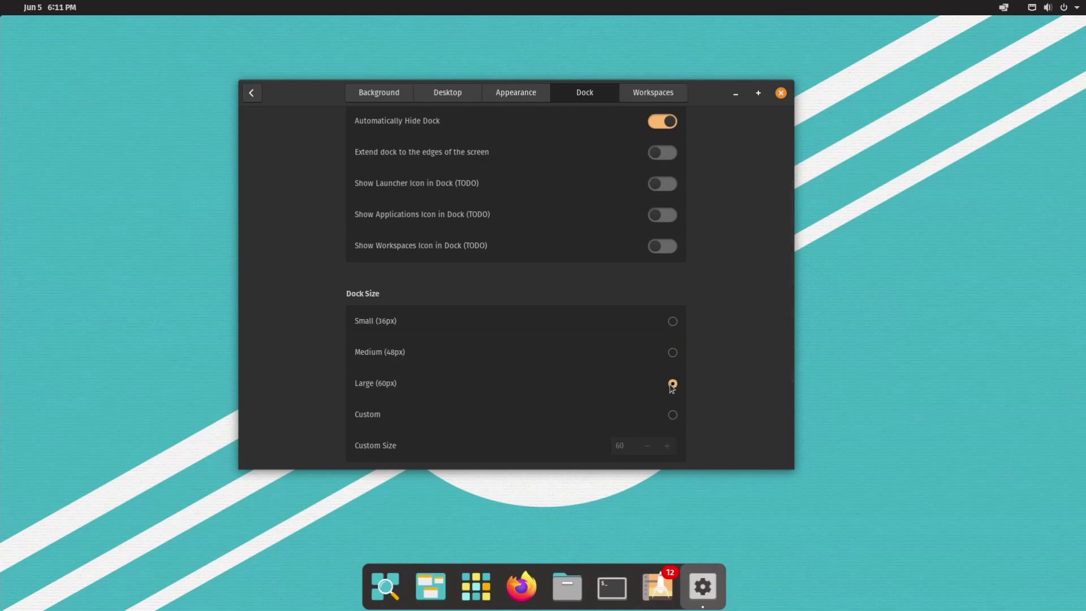
left_click(672, 353)
left_click(673, 321)
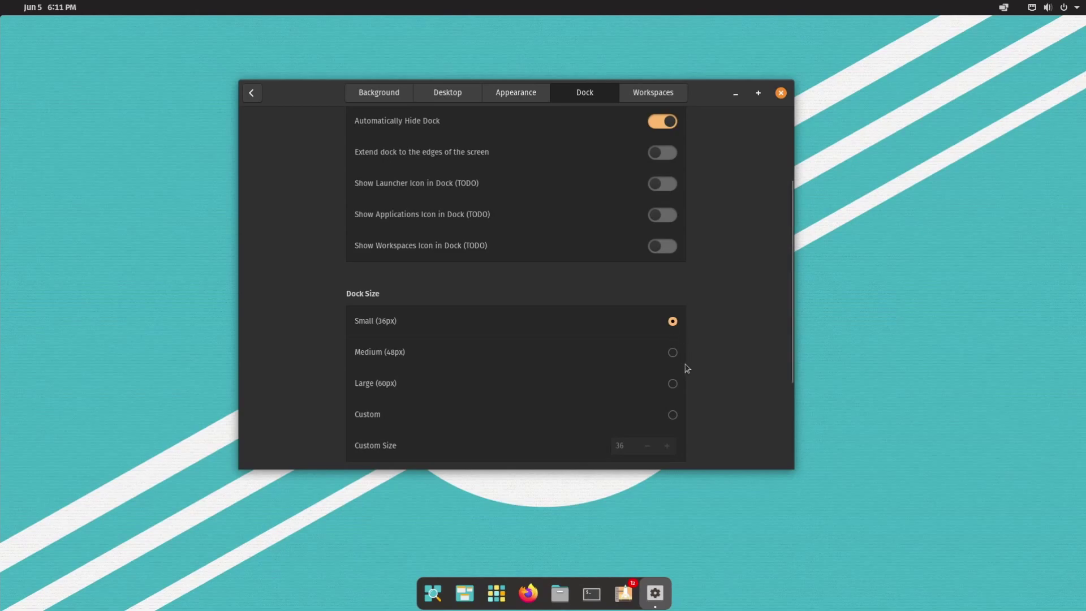
left_click(672, 352)
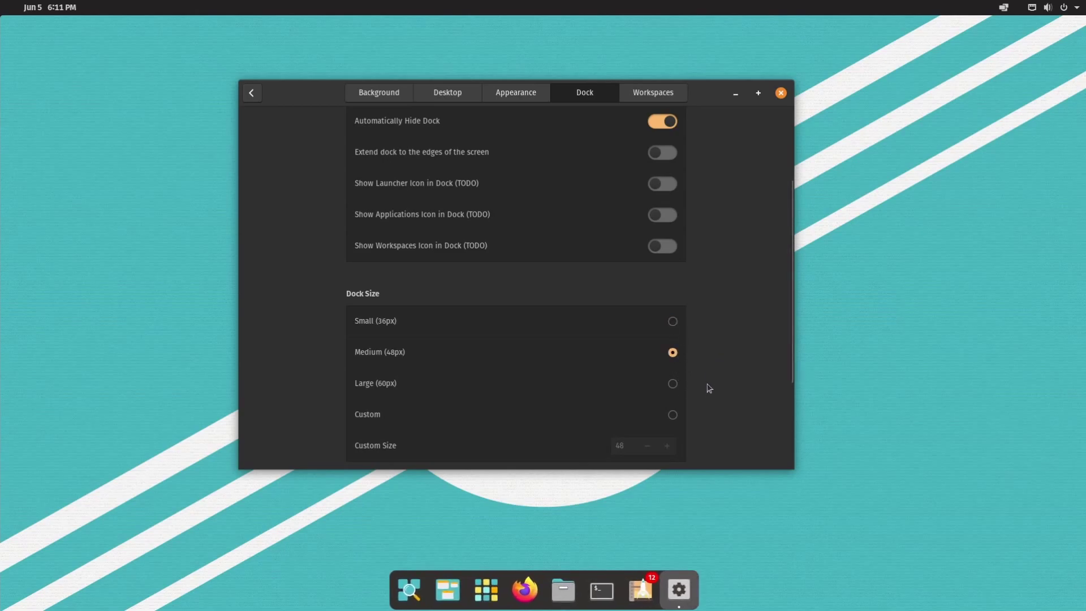
- Raise a custom dock size to 60, then settle on Medium (48px) and close Settings
left_click(672, 414)
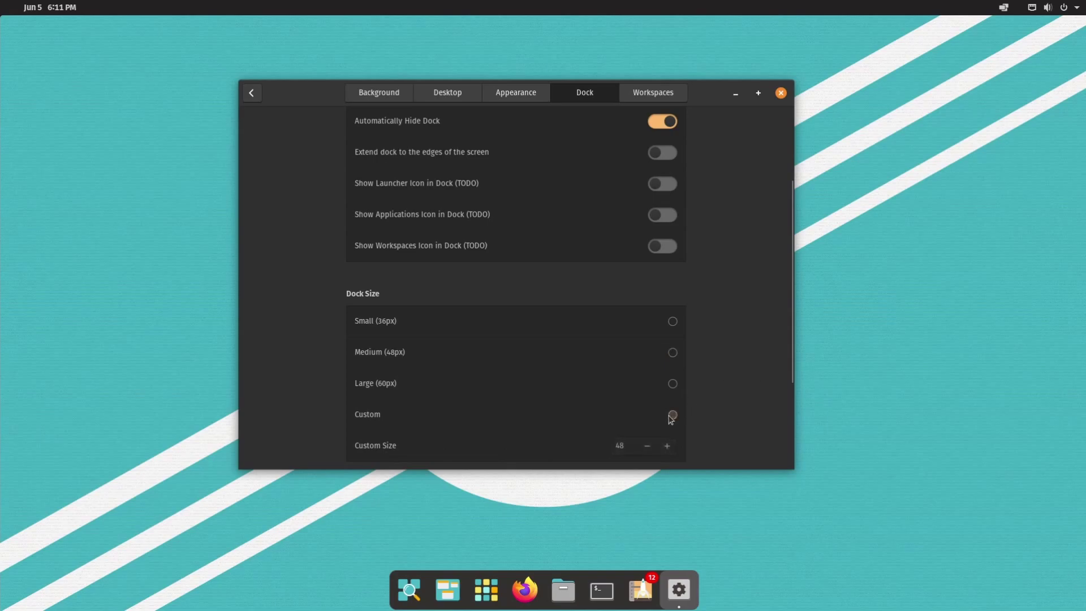
left_click(668, 448)
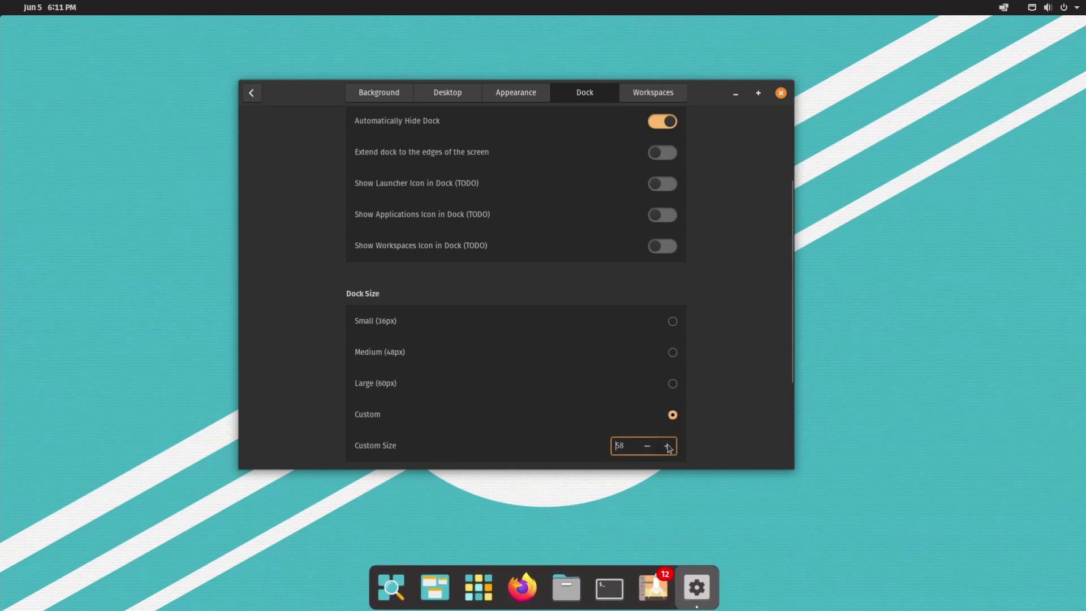
left_click(667, 448)
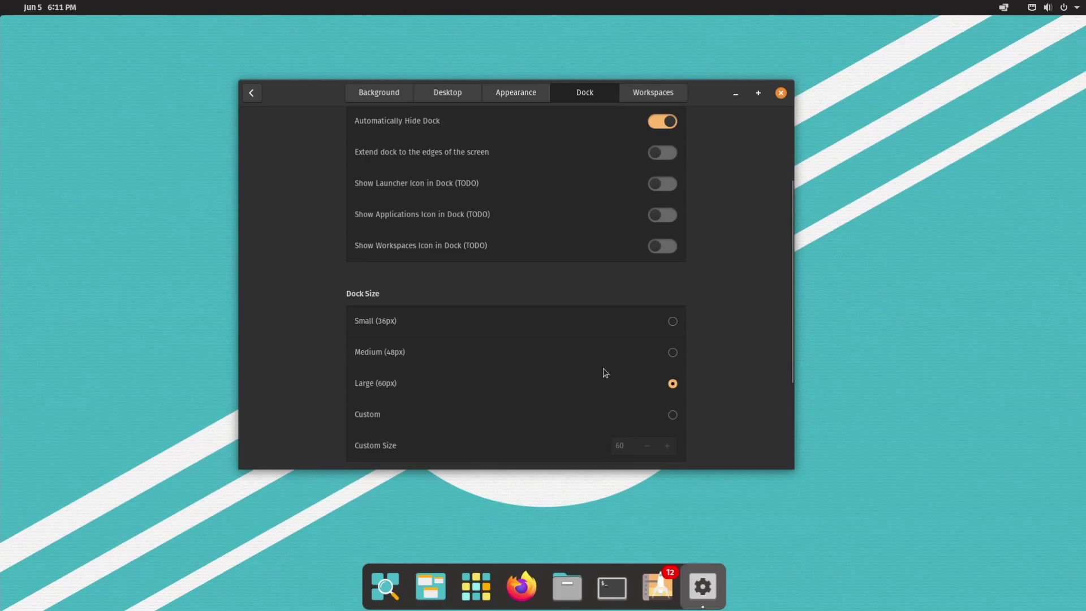
left_click(673, 352)
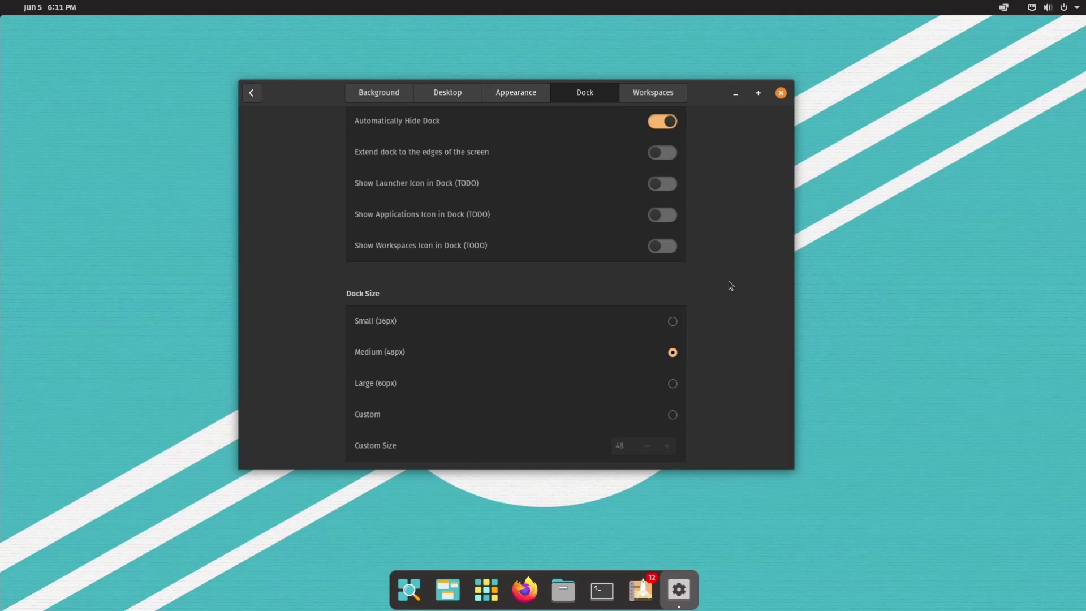
key("super+q")
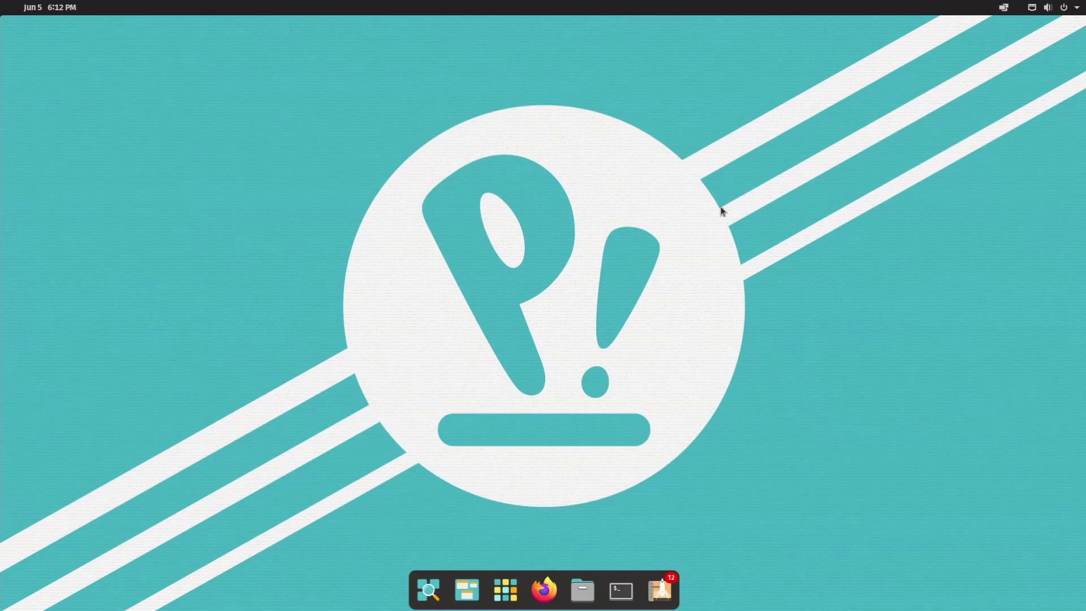
- Search 'sett' in the launcher and open the Settings Desktop > Workspaces page
key("super")
type("sett")
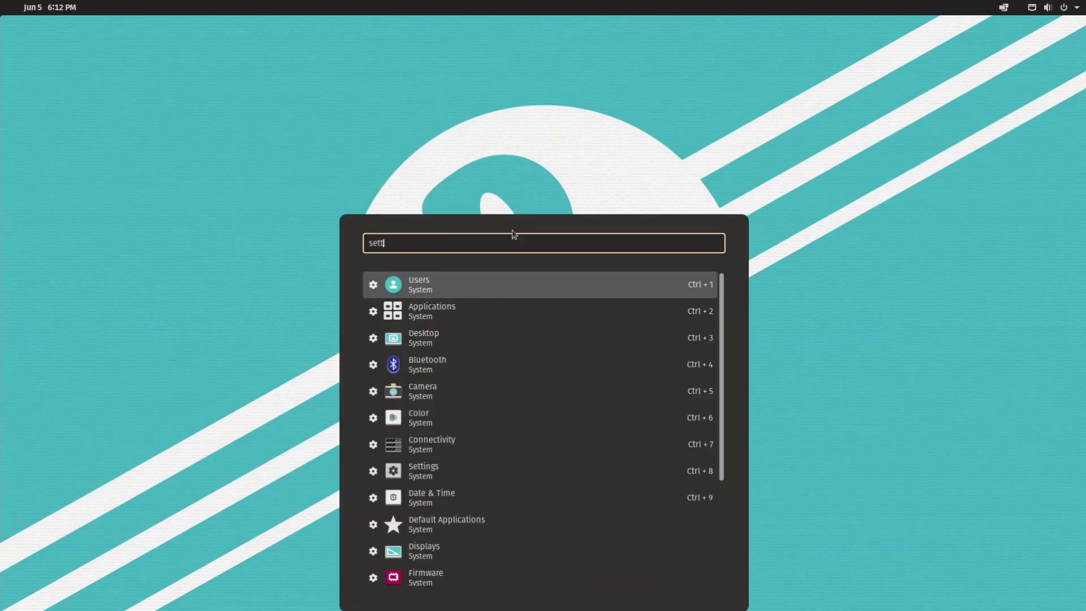
key("Return")
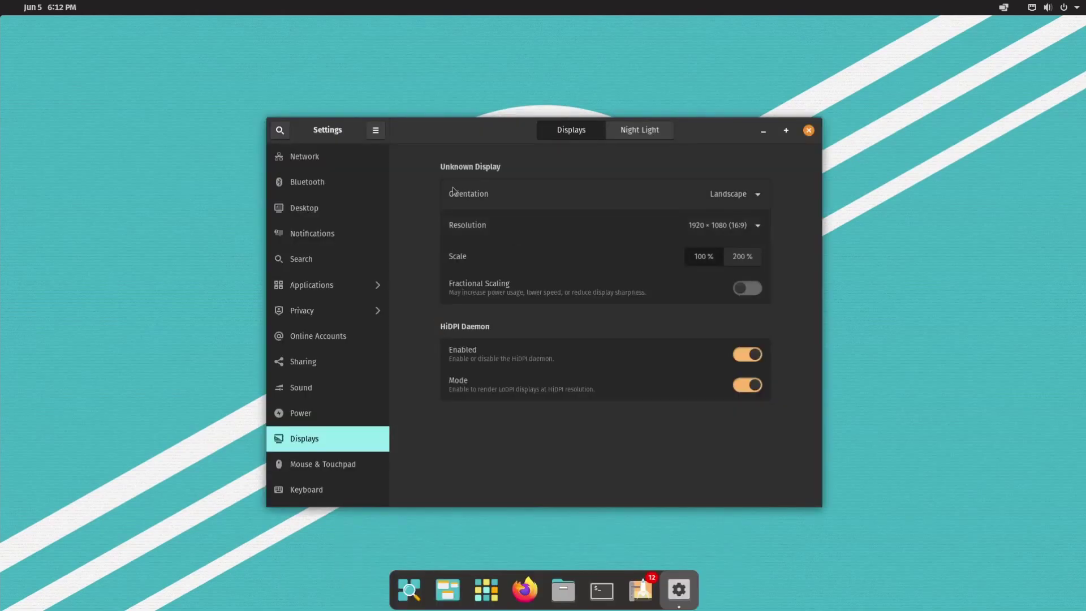
left_click(331, 208)
left_click(643, 131)
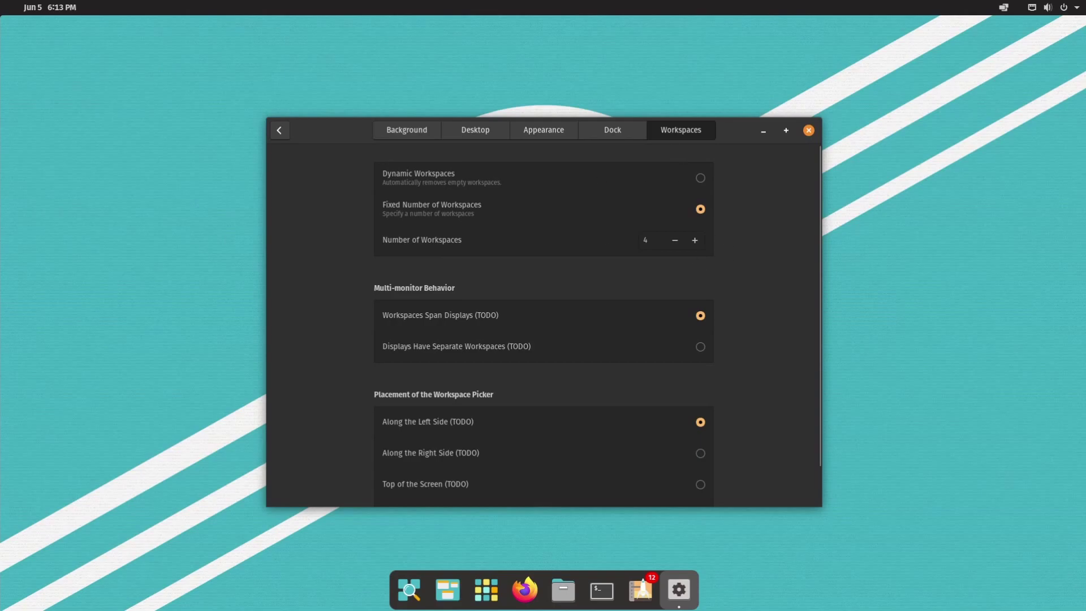
- Check the workspace overview, then switch to Dynamic Workspaces
left_click(456, 602)
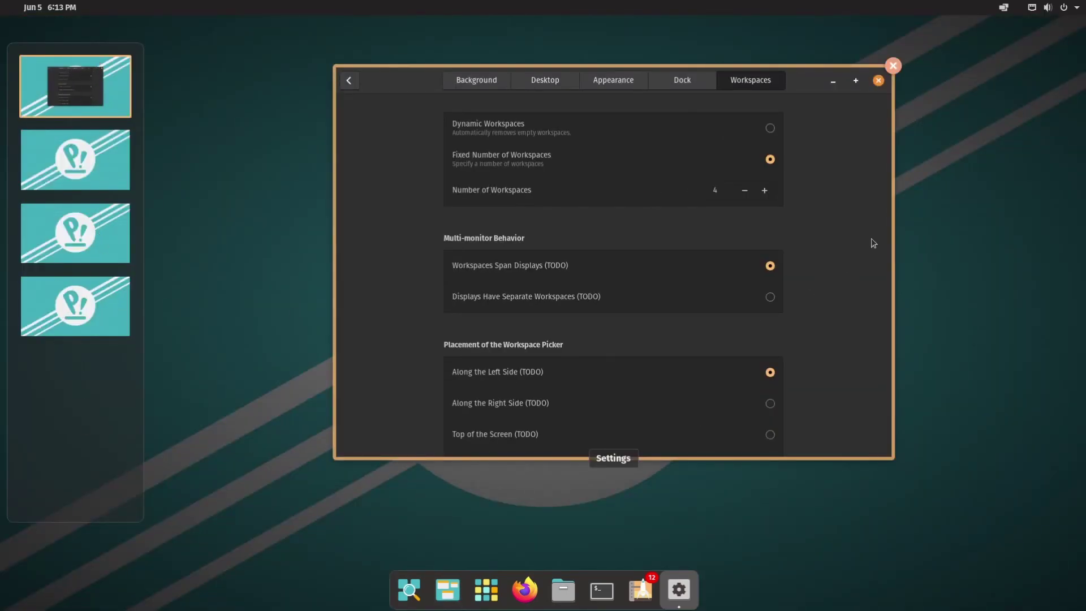
left_click(872, 238)
left_click(700, 178)
scroll(597, 339, "down", 2)
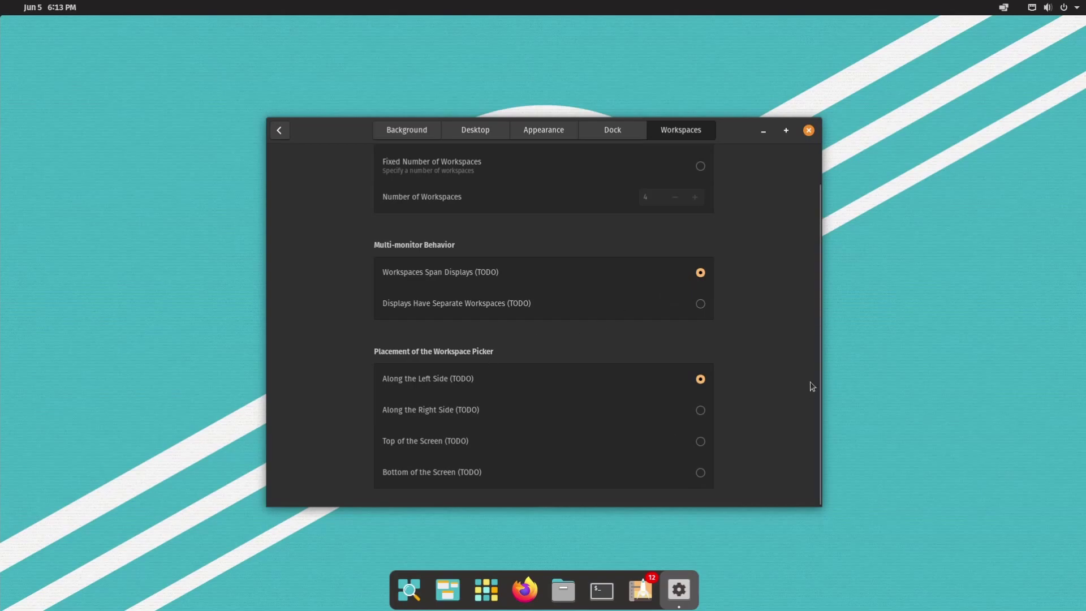
- Place the workspace picker on the right side, then at the top, checking each in the overview
left_click(700, 410)
left_click(447, 590)
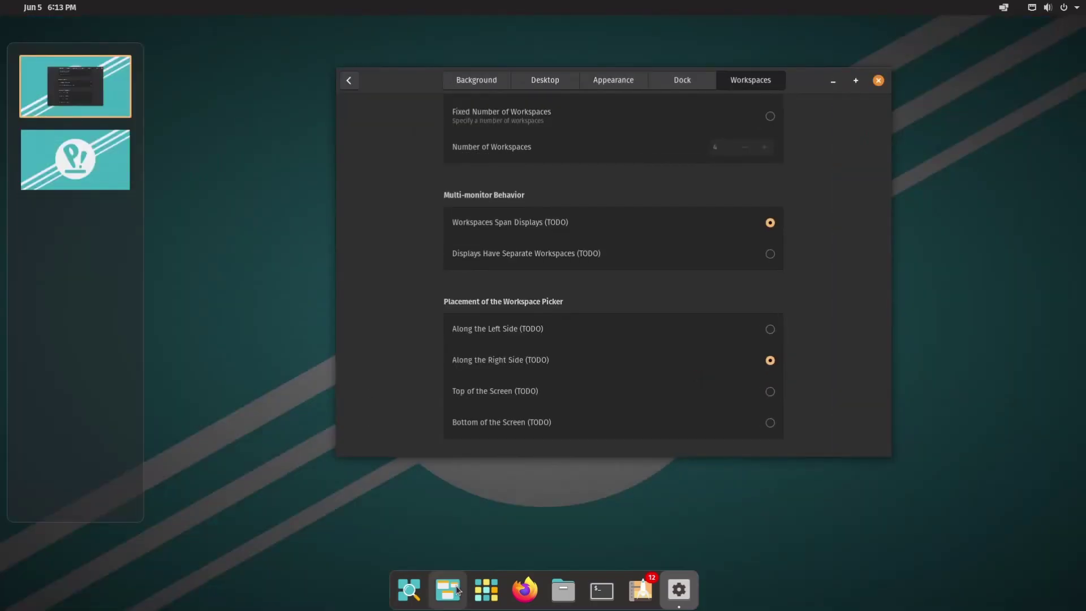
left_click(770, 392)
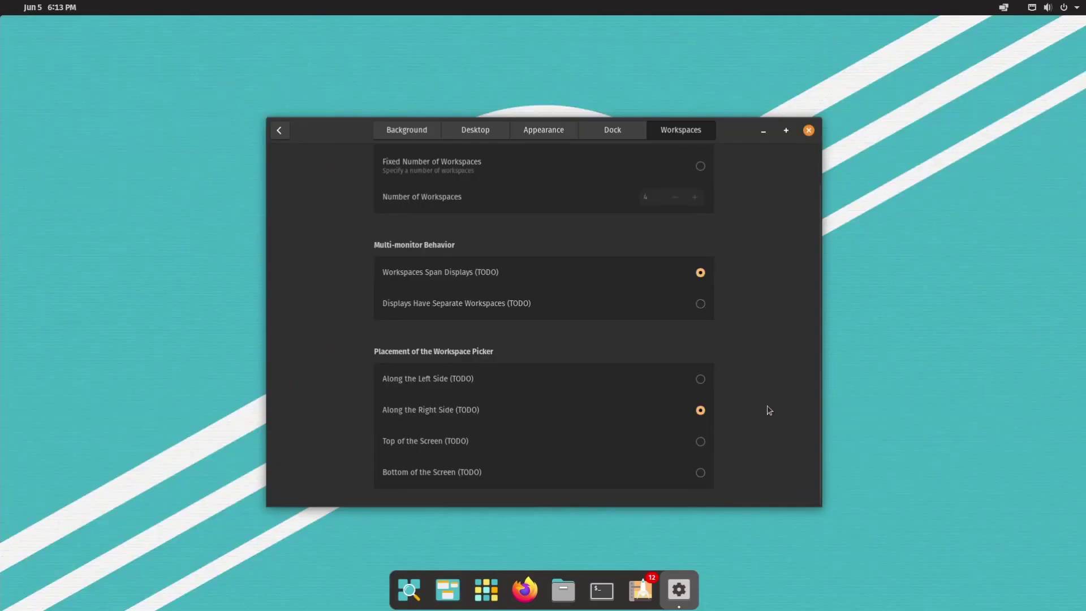
left_click(699, 444)
left_click(447, 589)
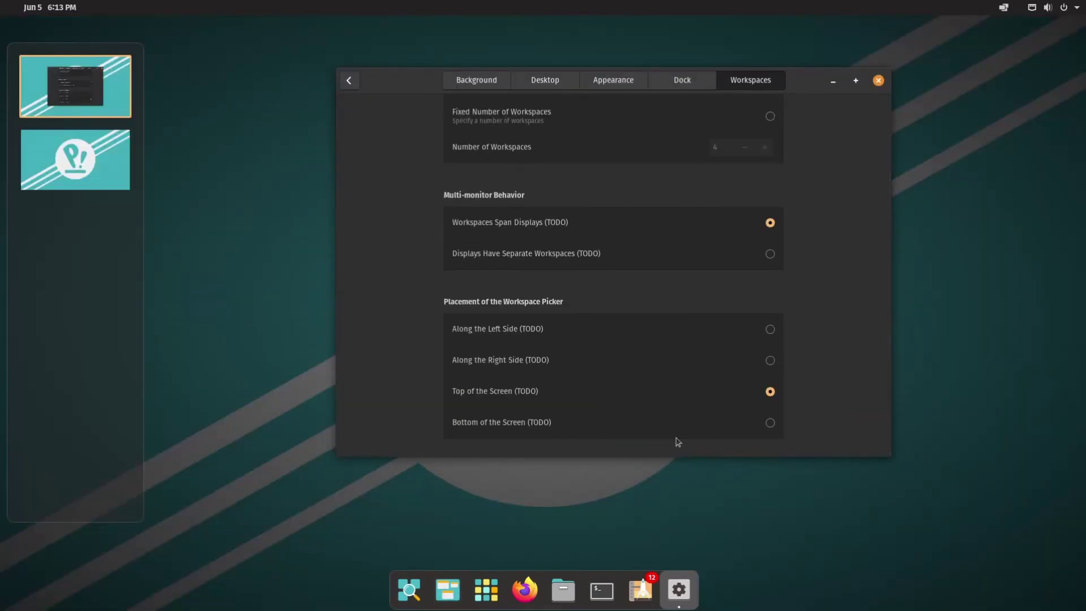
left_click(691, 432)
- Try the bottom placement, return the picker along the left side, and close Settings
left_click(701, 472)
left_click(786, 348)
left_click(701, 380)
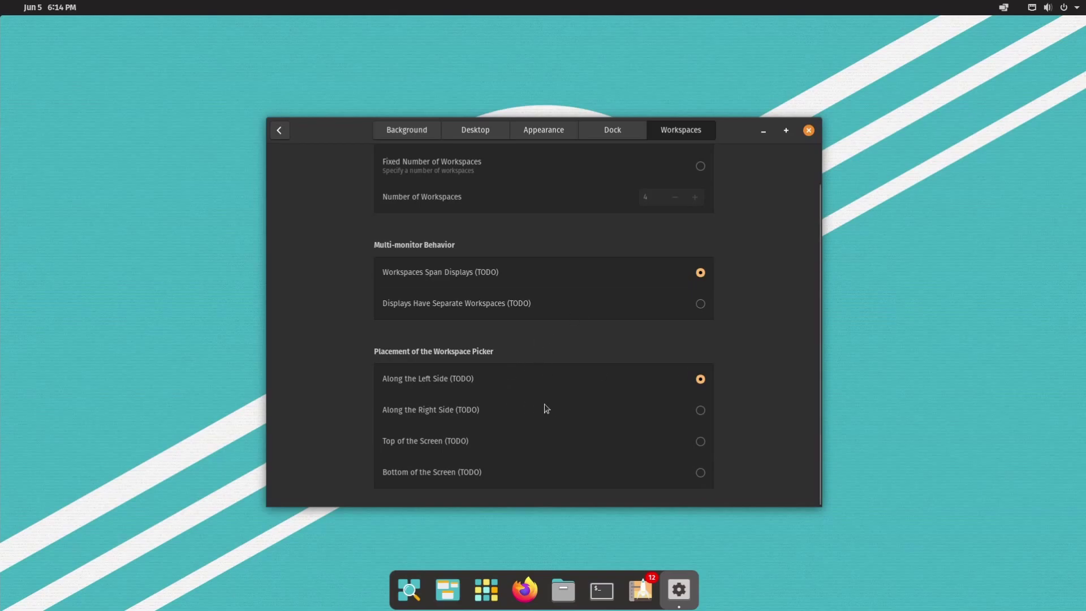
key("super+q")
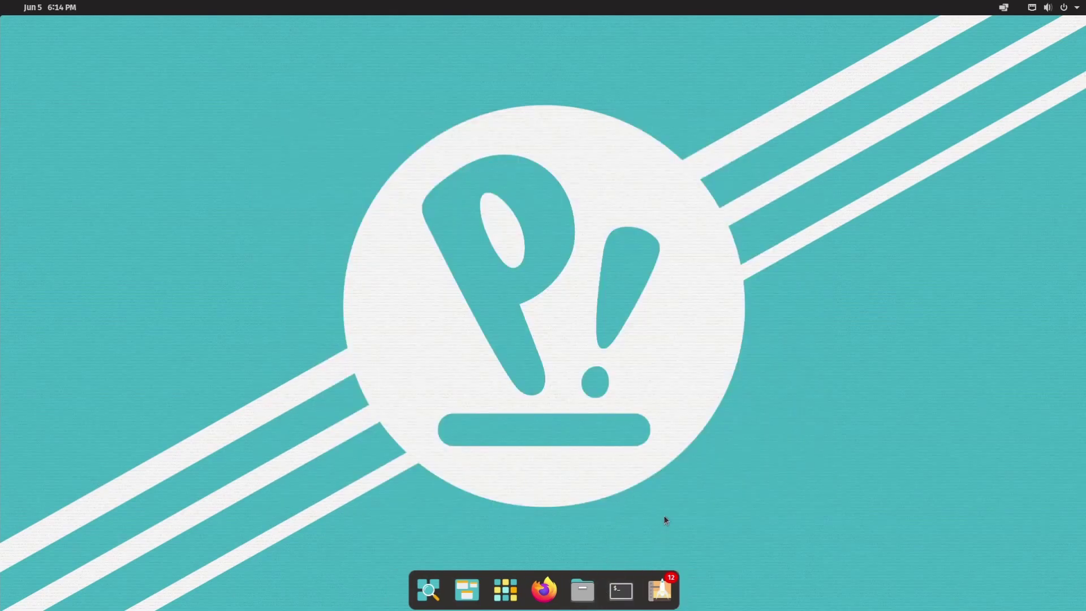
- Launch Terminal from the dock and run htop to review CPU and memory usage
left_click(621, 591)
type("htop")
key("Return")
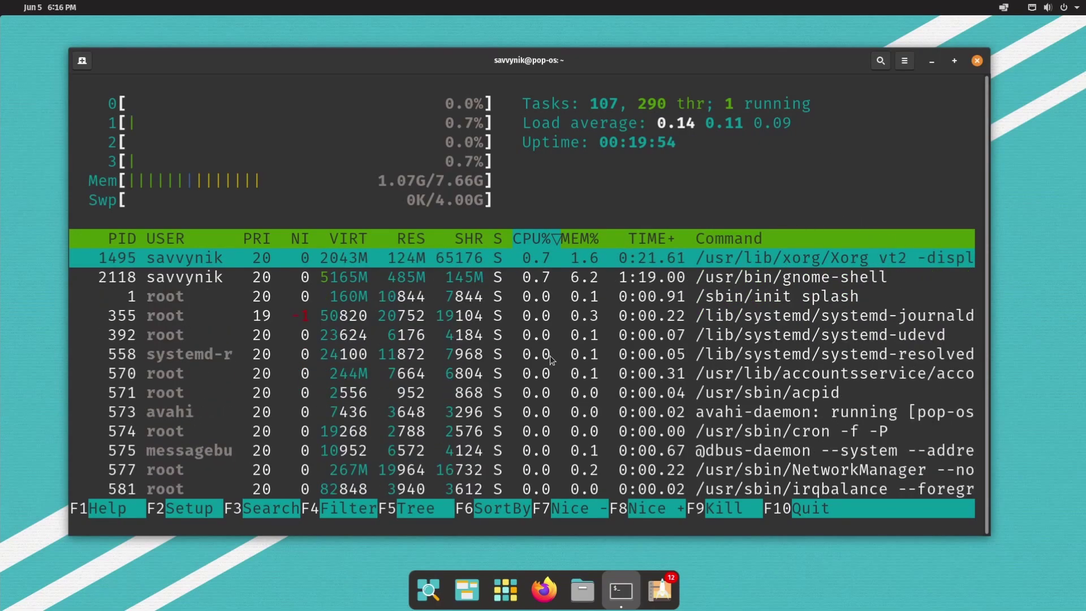
- Quit htop with q and run neofetch to show the Pop!_OS 21.04 system summary
type("qneofetch")
key("Return")
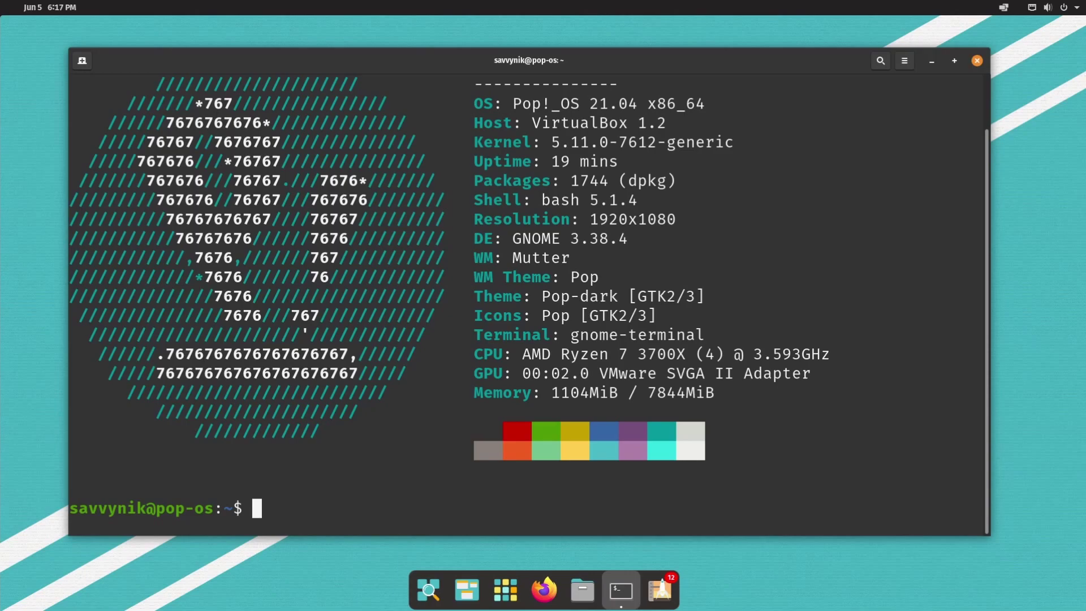
- Close the terminal with Ctrl+D, search 'gnome' in the launcher, then dismiss it
key("ctrl+d")
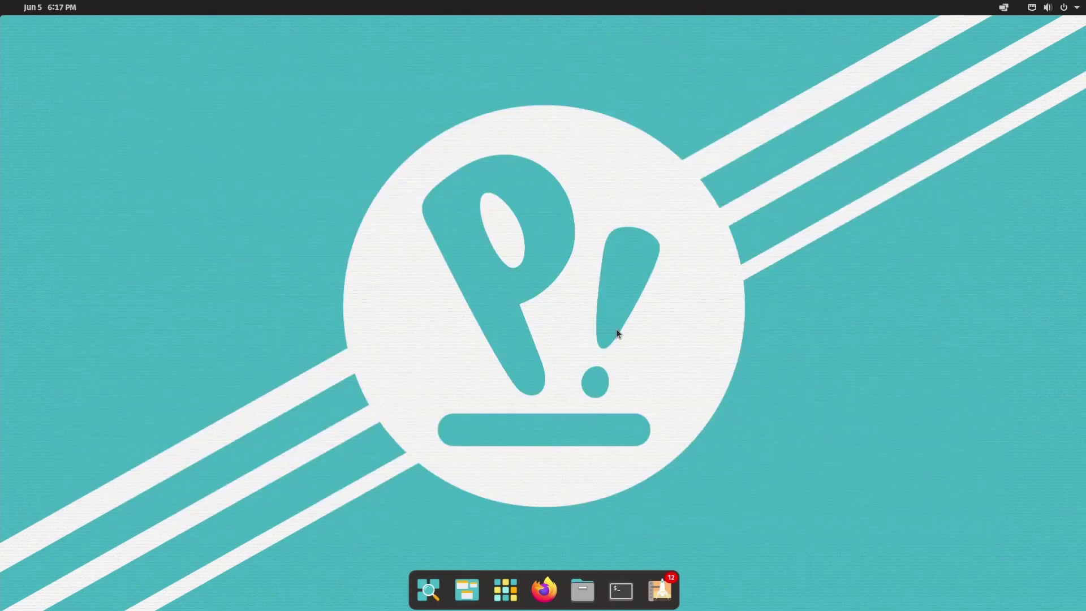
key("super")
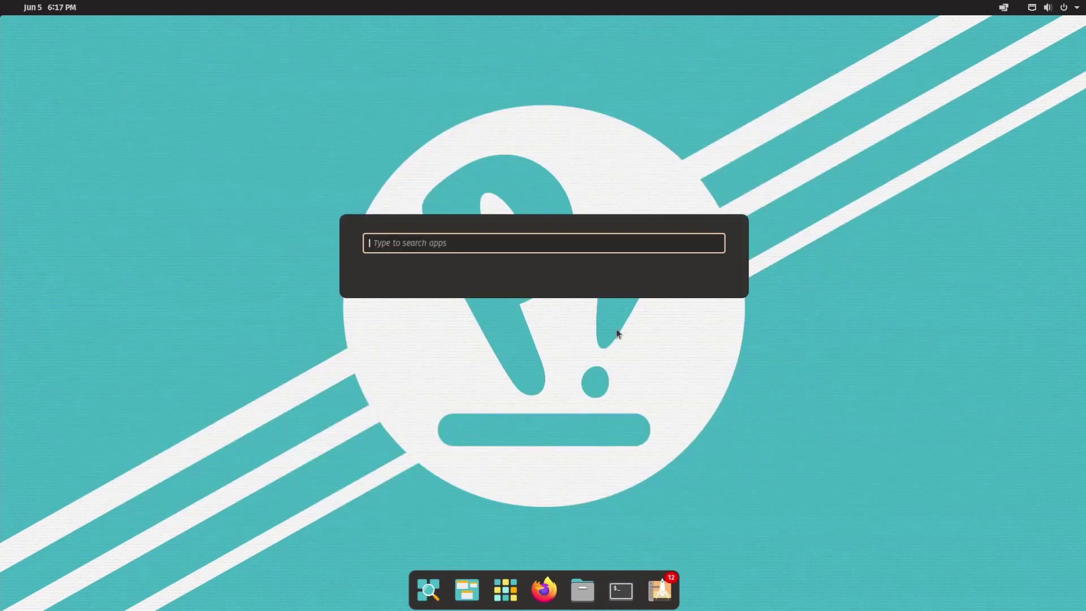
type("gnome")
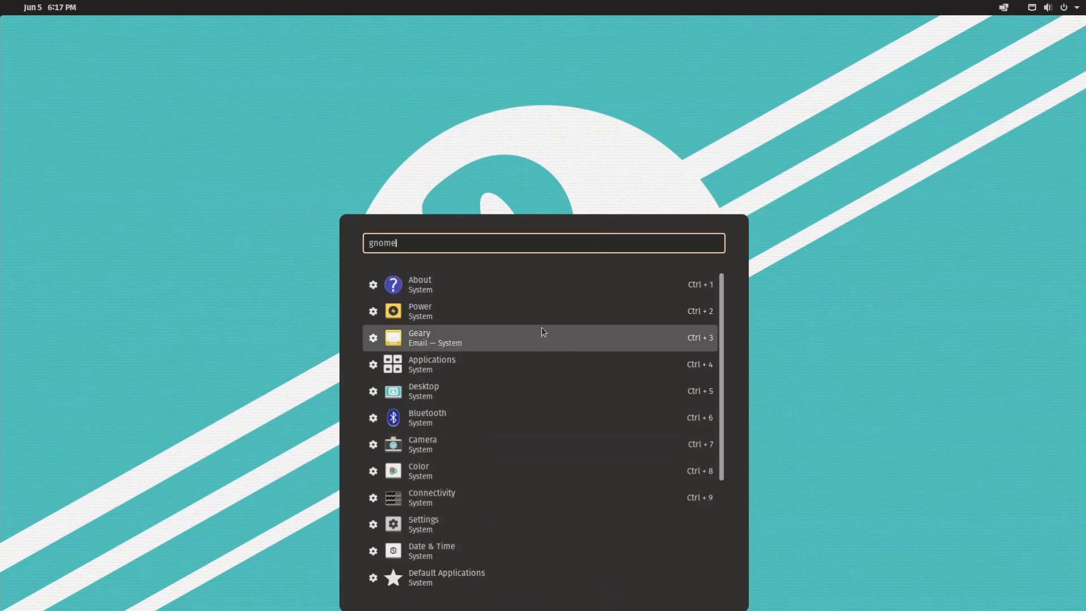
left_click(452, 122)
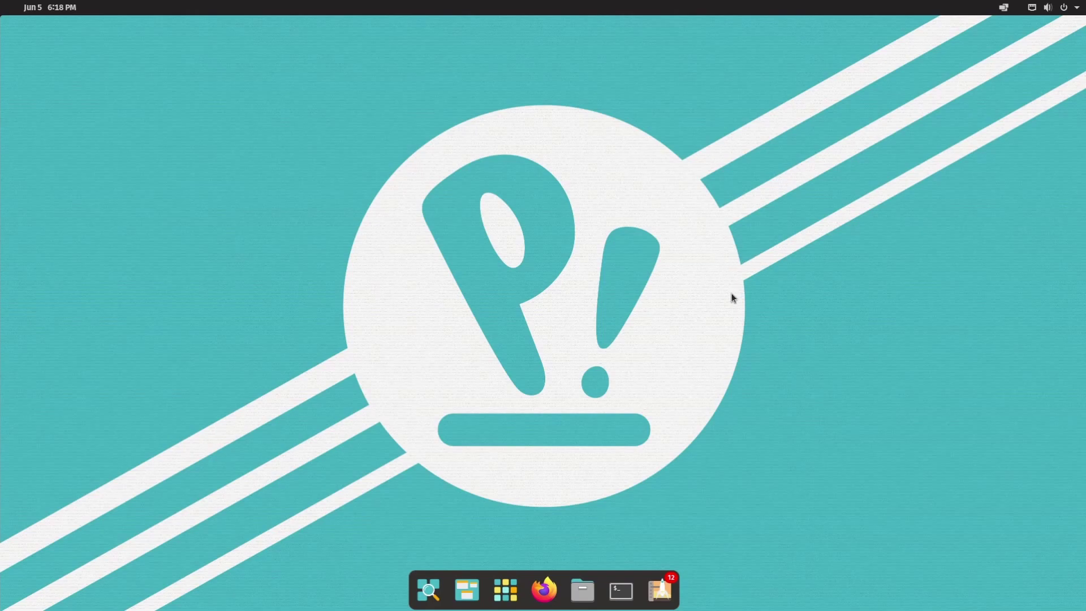
- Add Htop to the dock favorites from the applications grid and remove Pop!_Shop from the dock
left_click(505, 590)
right_click(490, 350)
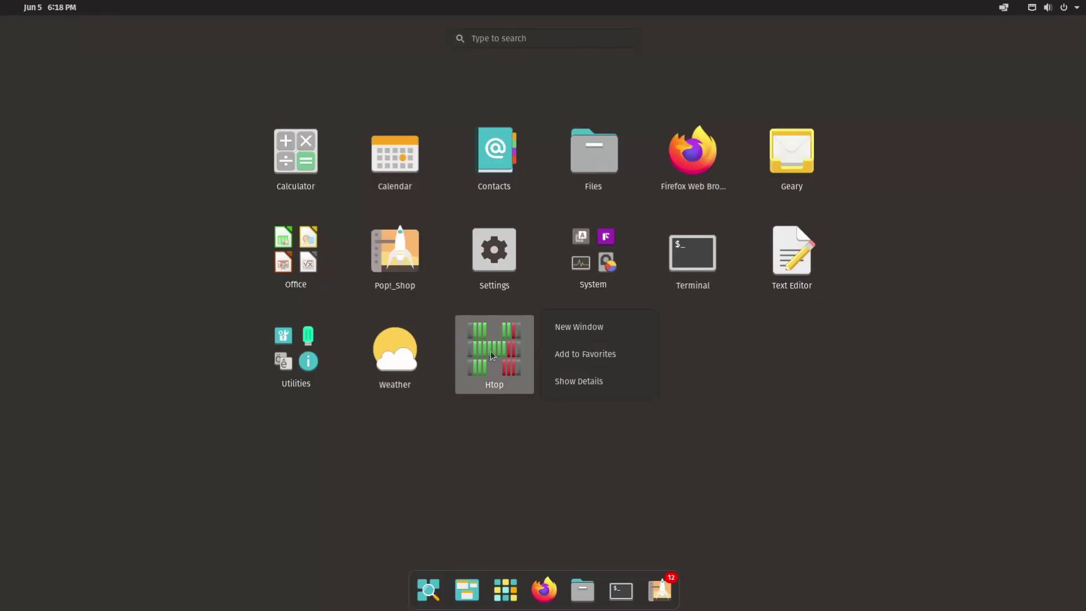
left_click(570, 357)
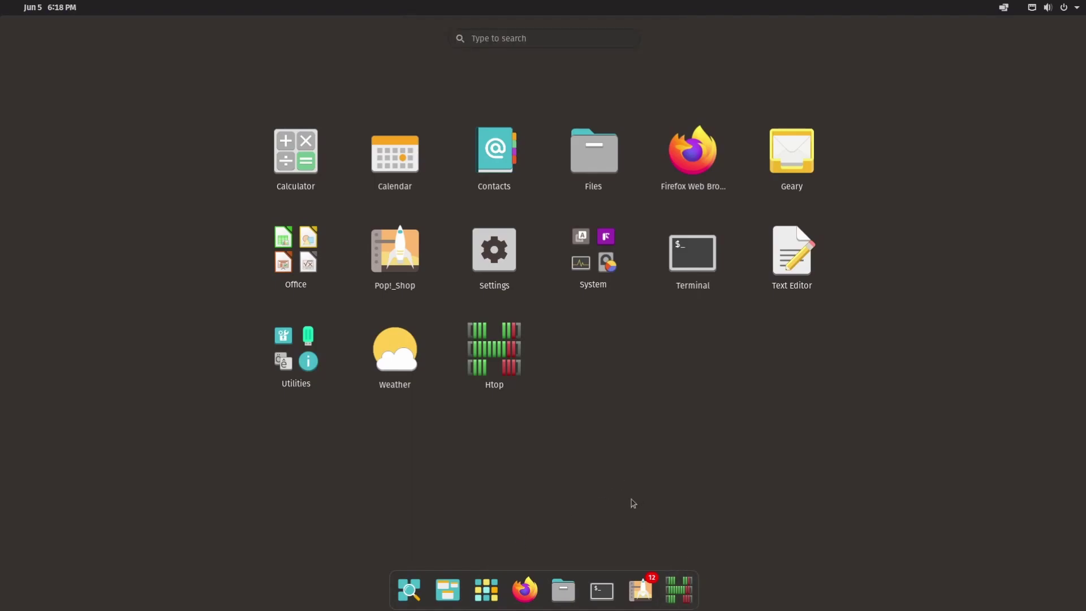
key("Up")
key("Up")
right_click(641, 590)
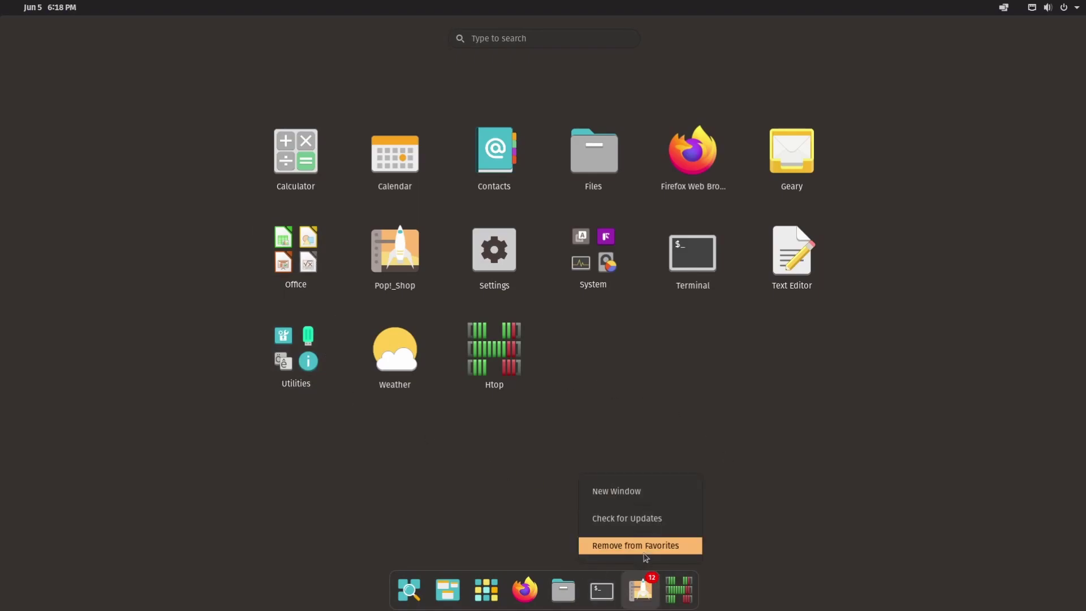
left_click(644, 553)
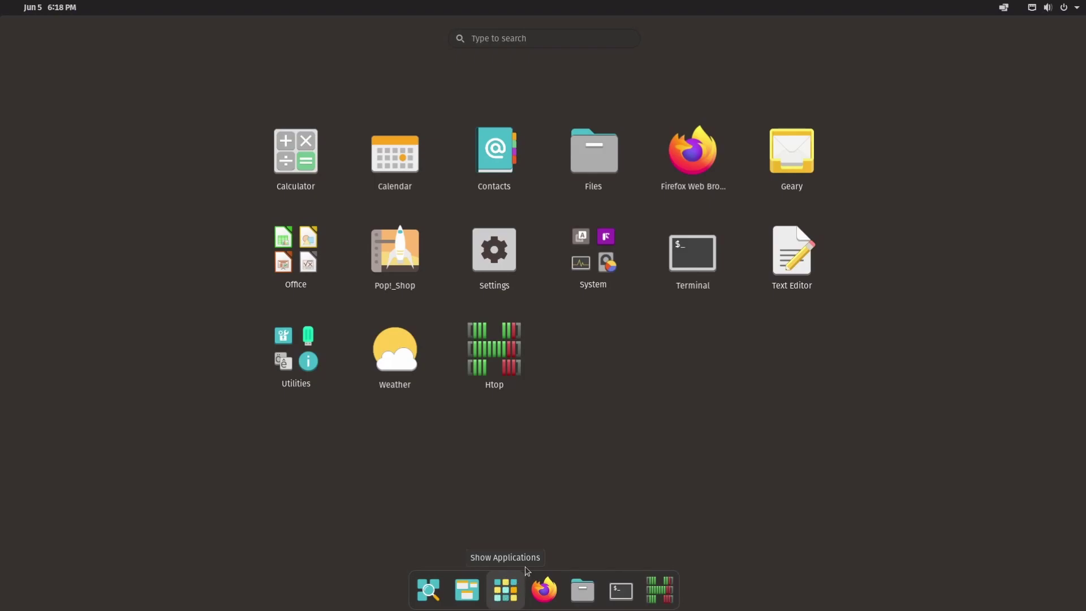
- Pin Text Editor to the dock, then test-launch it from the dock and close it
right_click(802, 251)
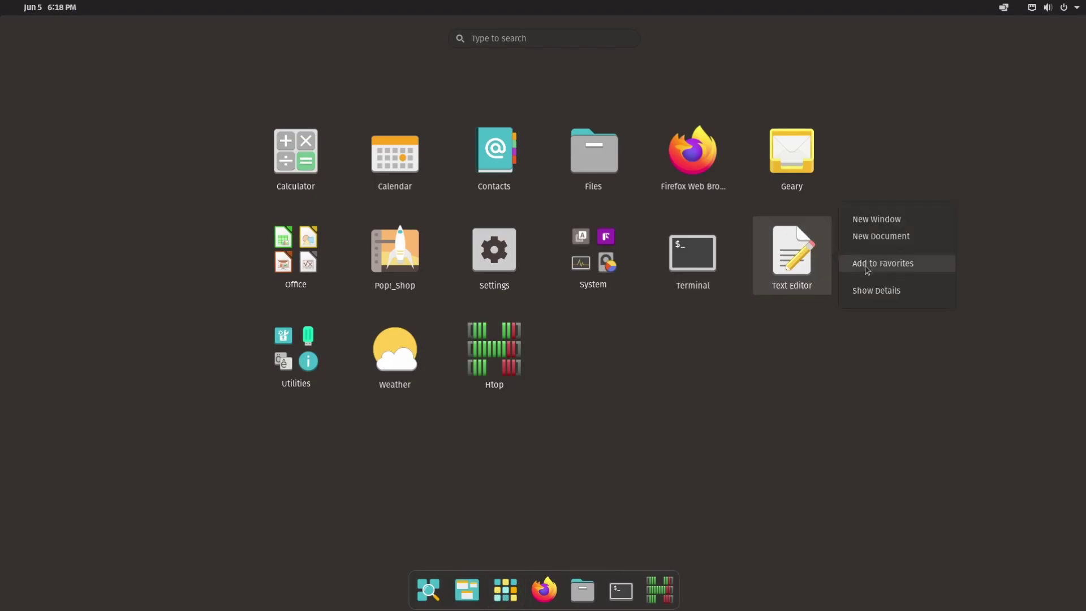
left_click(911, 264)
left_click(819, 492)
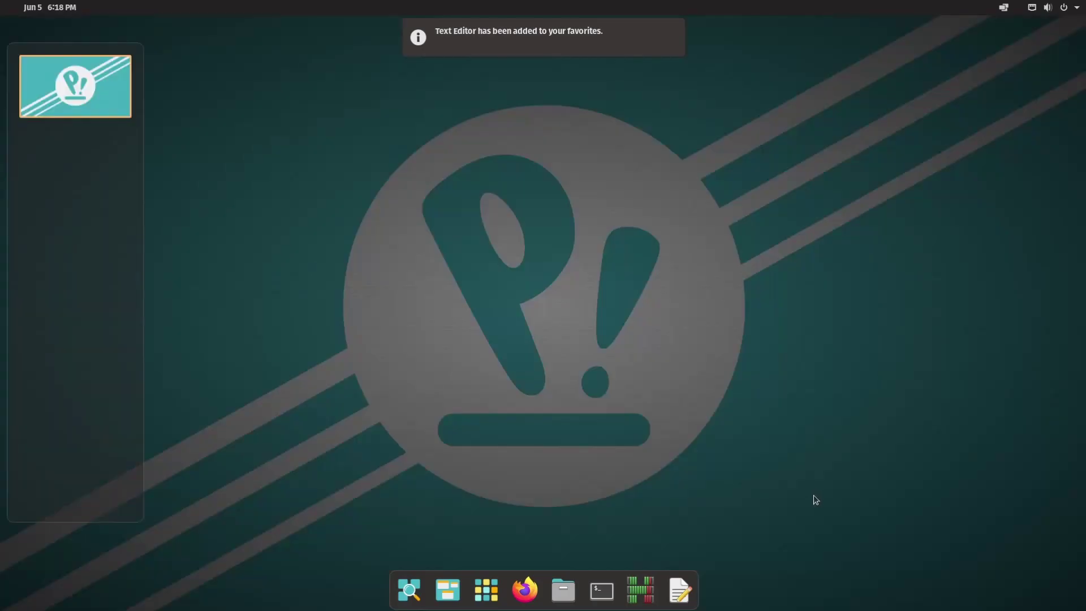
left_click(707, 418)
left_click(679, 589)
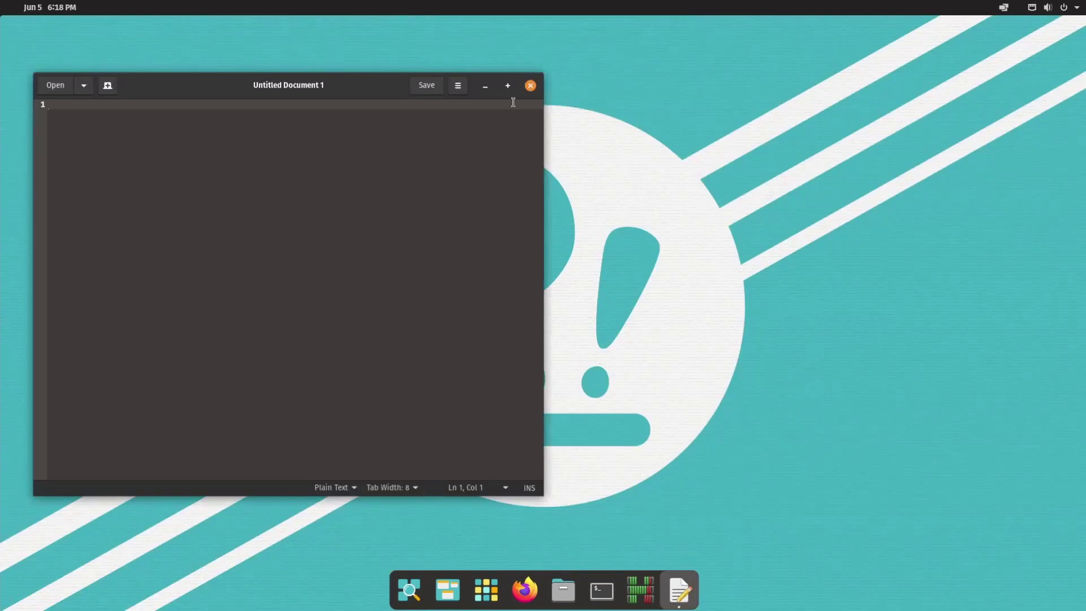
left_click(532, 83)
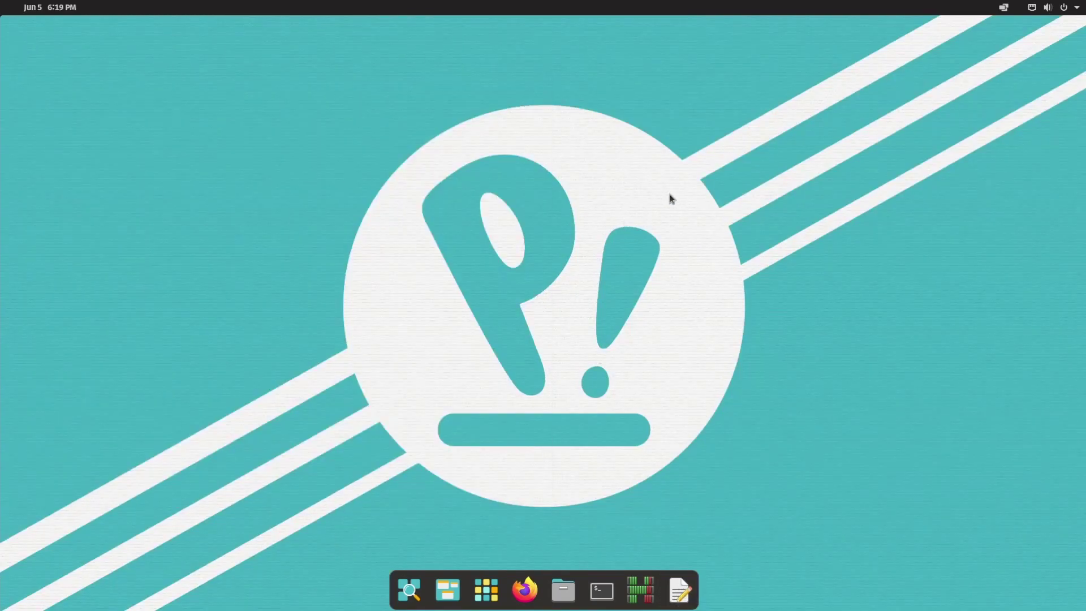